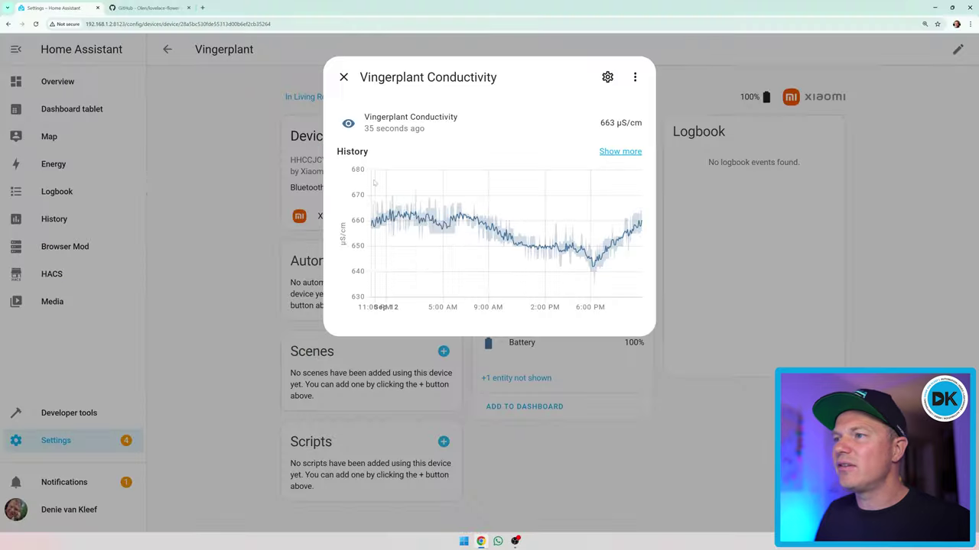
Show the Vingerplant Conductivity history for September 1 to September 13, 2024.
click(618, 151)
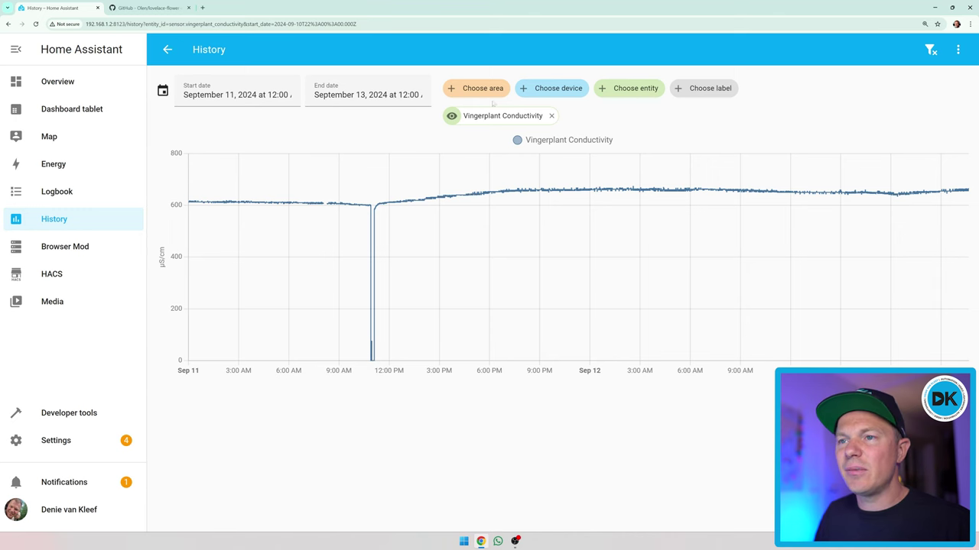
click(237, 95)
click(257, 181)
click(341, 200)
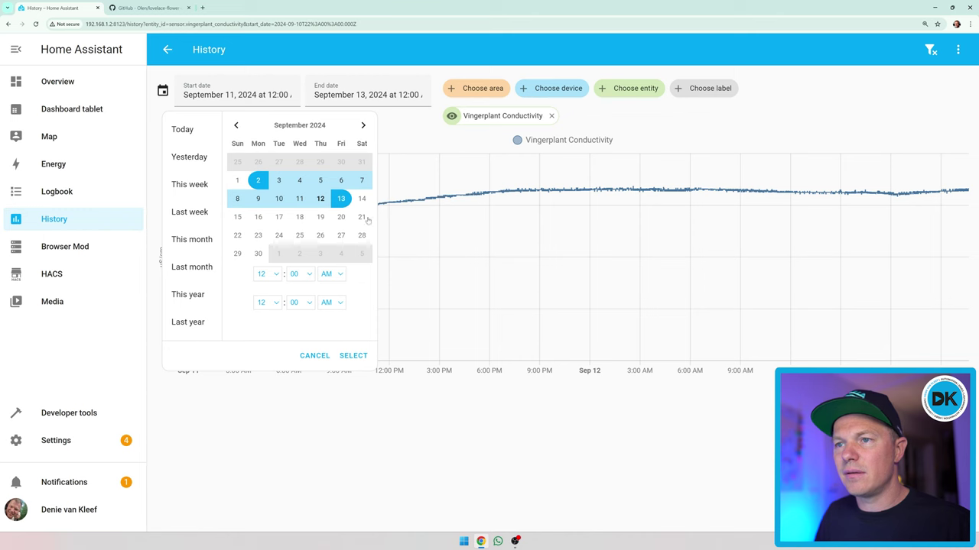
click(341, 199)
click(237, 181)
click(353, 355)
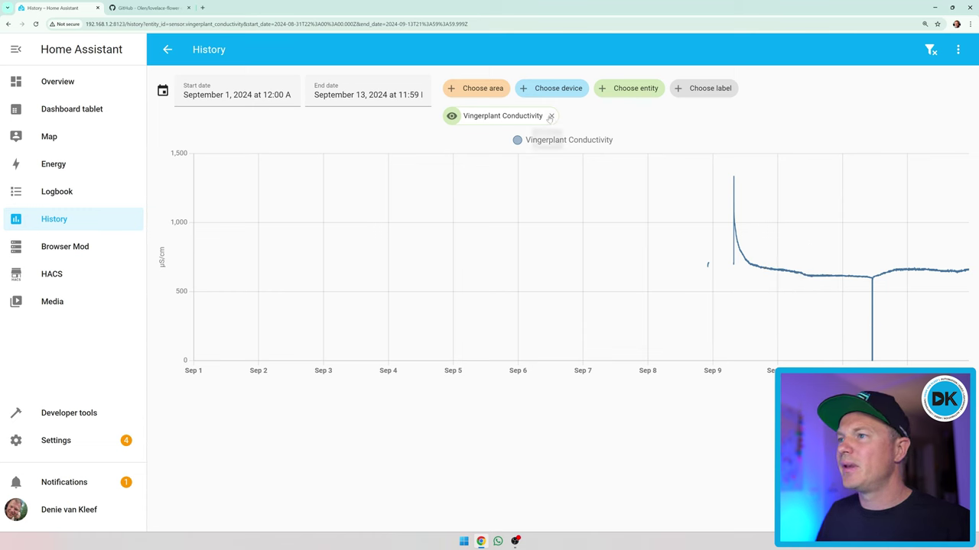
Add the Vingerplant Moisture entity to the history view and compare its chart with the conductivity chart.
click(640, 89)
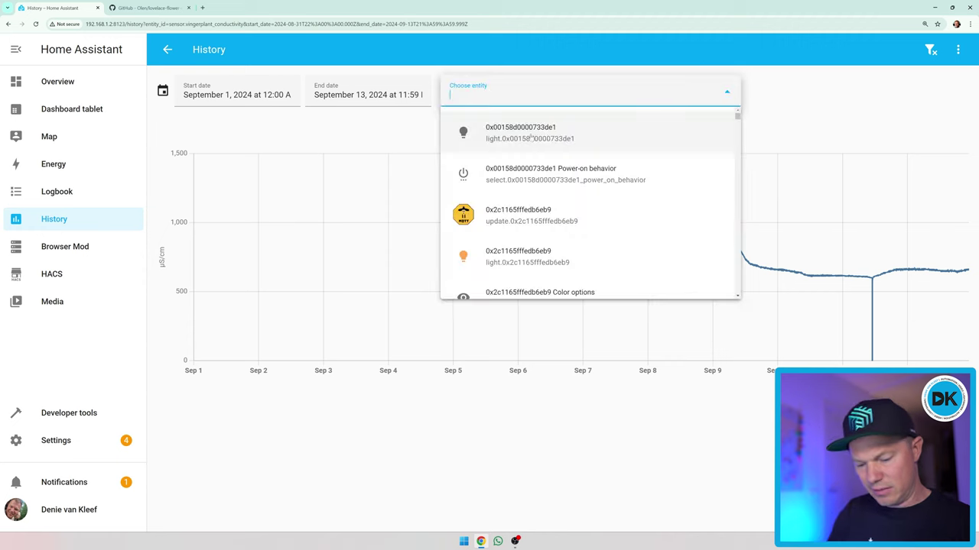
text(vinger)
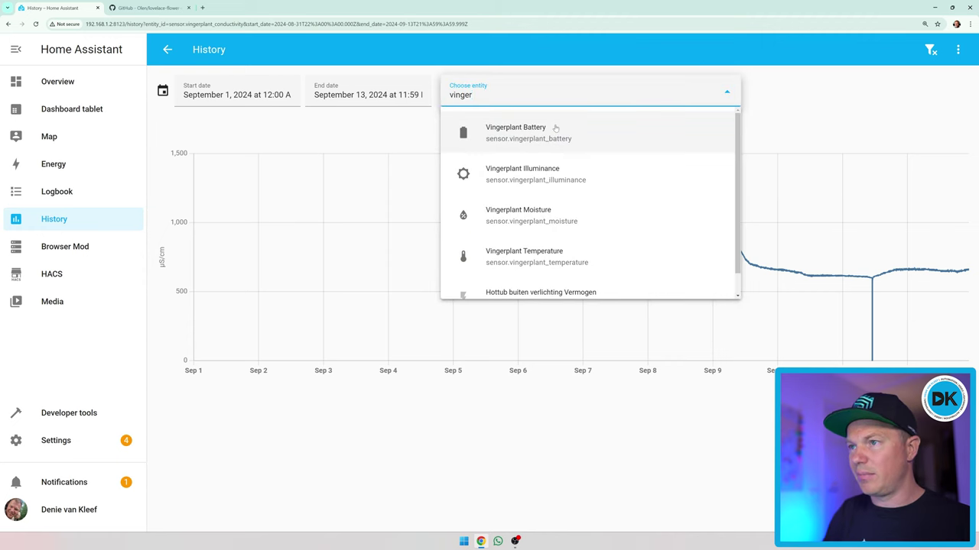
text(pla)
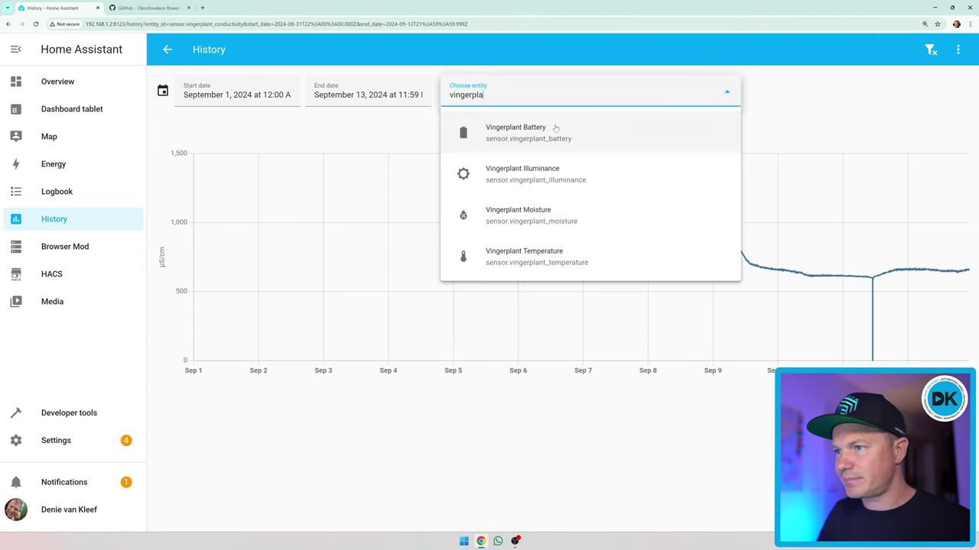
click(550, 216)
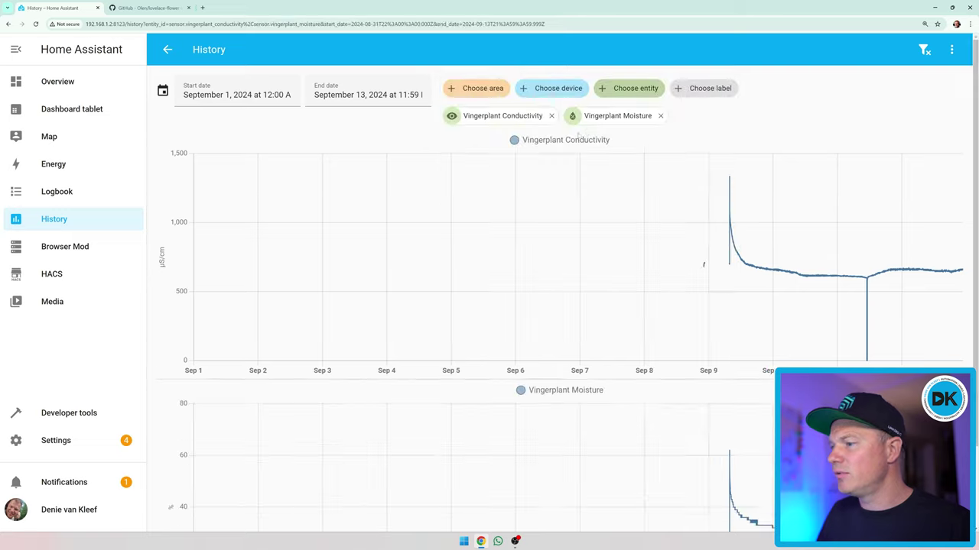
scroll(726, 275, down, 3)
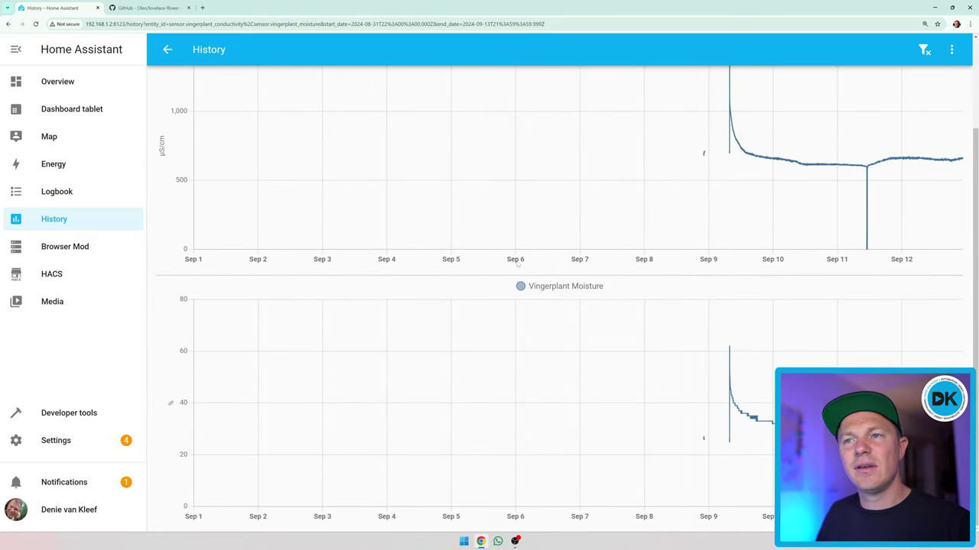
scroll(616, 217, up, 3)
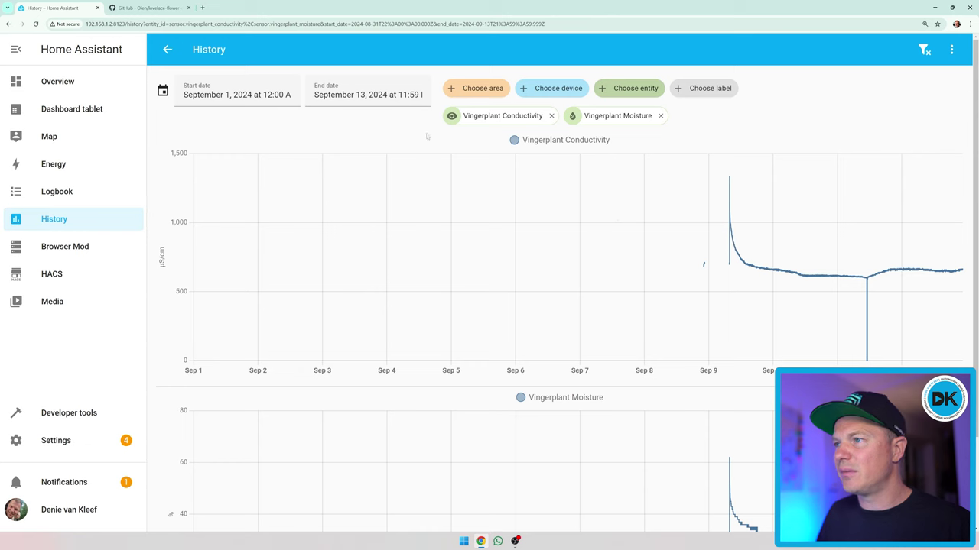
Inspect the conductivity history of the Plant bij umbrella lamp device and return to its device page.
click(559, 121)
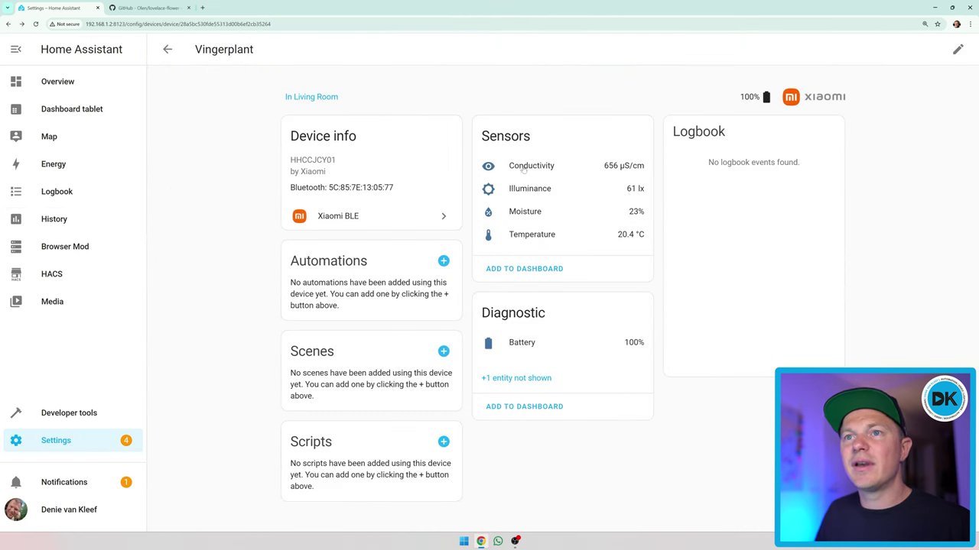
click(167, 50)
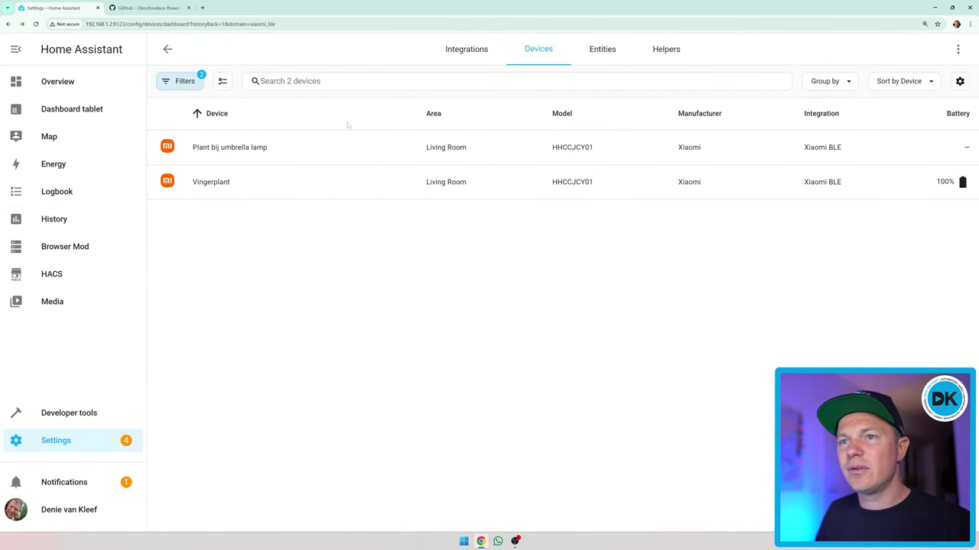
click(218, 148)
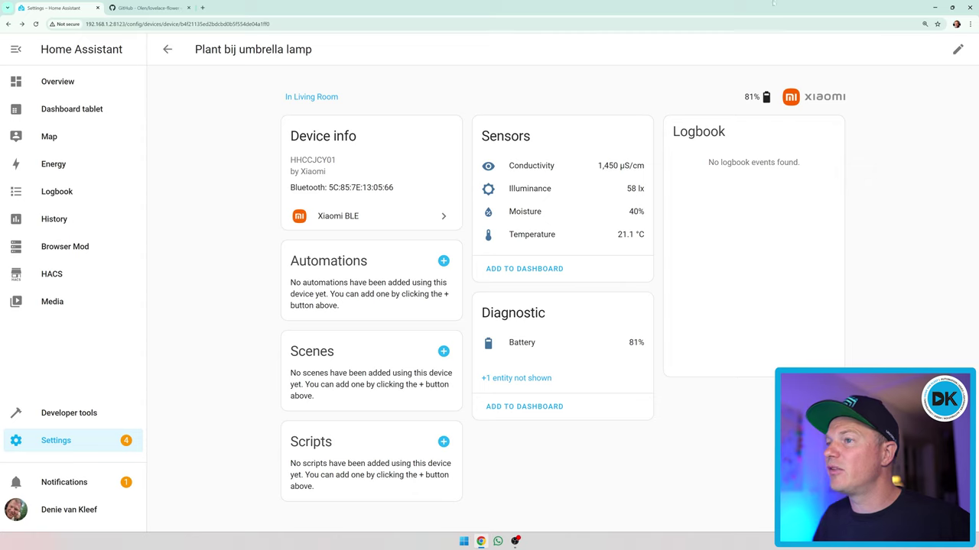
click(638, 161)
click(621, 156)
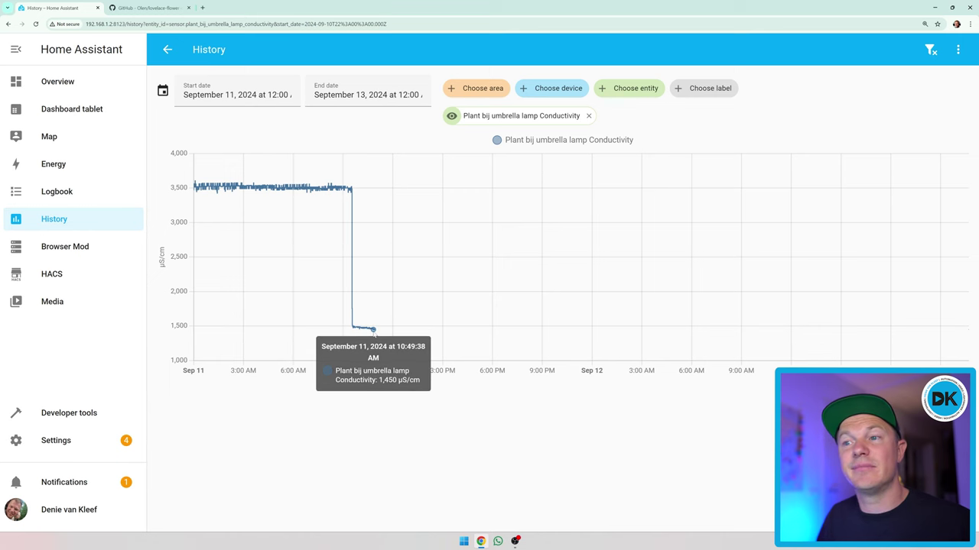
click(168, 49)
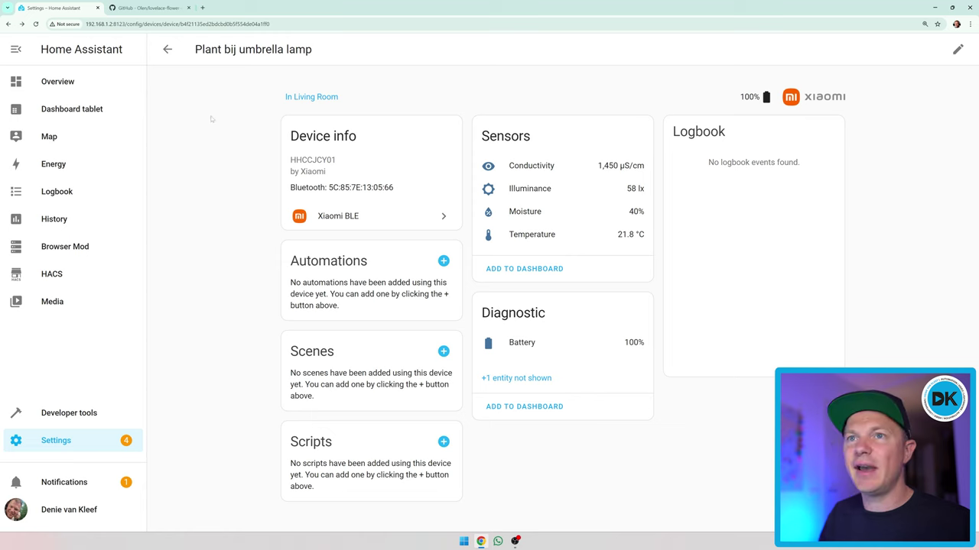
Review the Flower Card readme on GitHub and open the homeassistant-plant and home-assistant-openplantbook repositories it depends on.
click(147, 9)
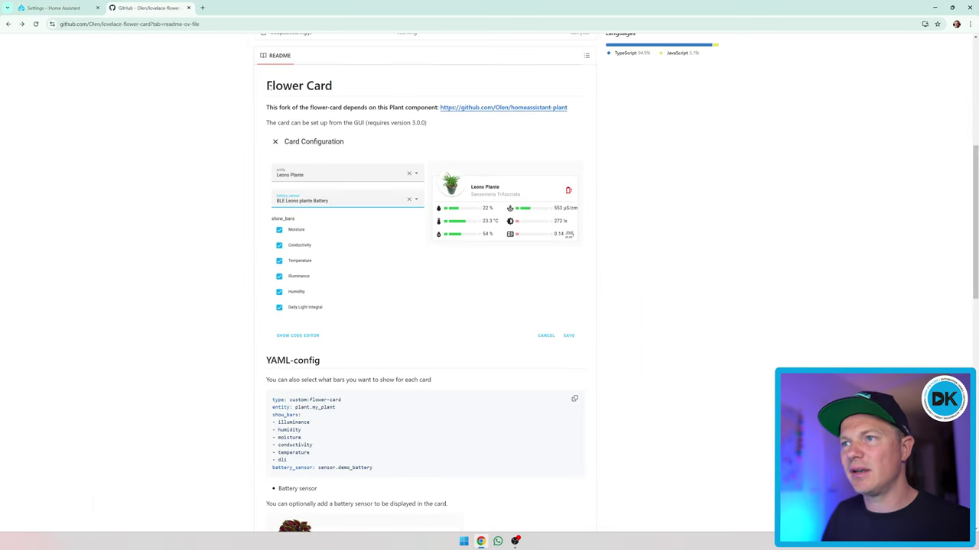
scroll(228, 157, up, 6)
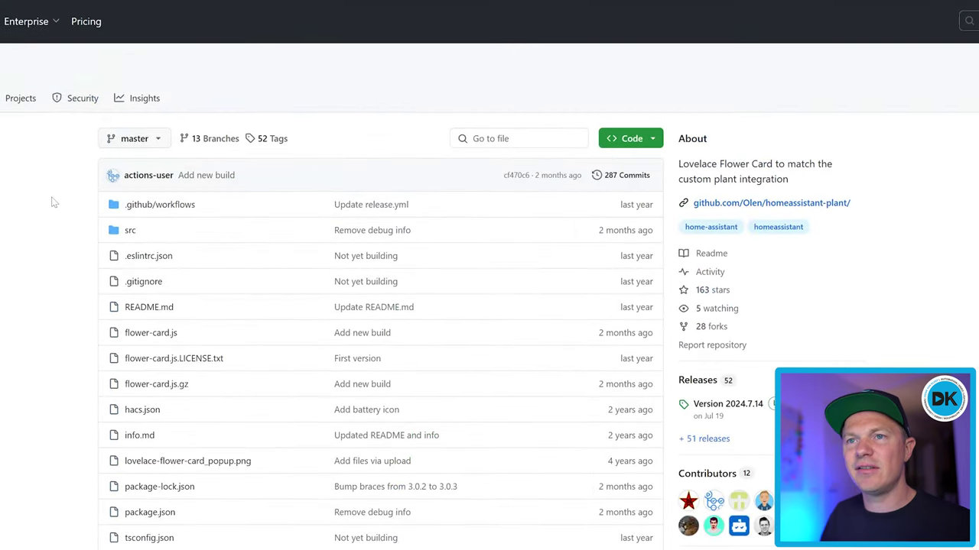
scroll(450, 349, down, 6)
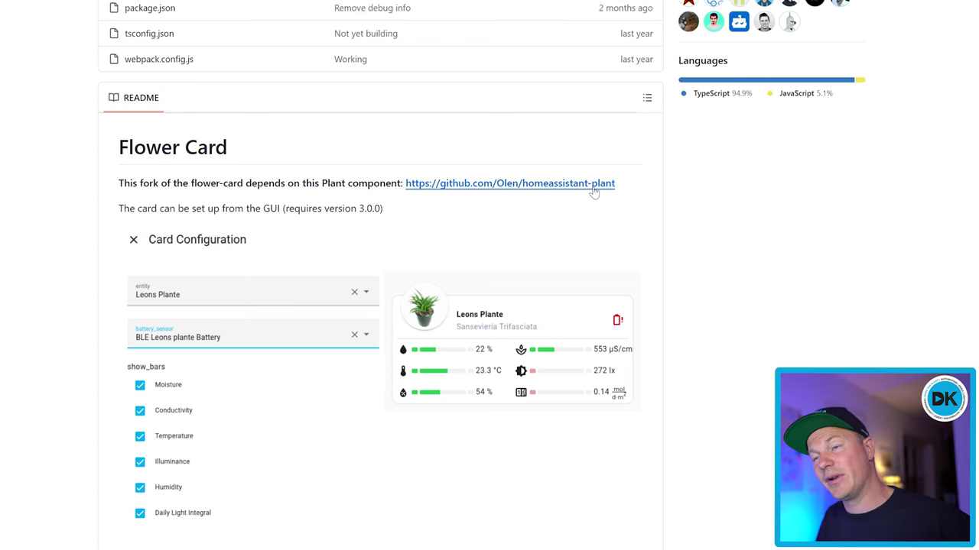
click(546, 188)
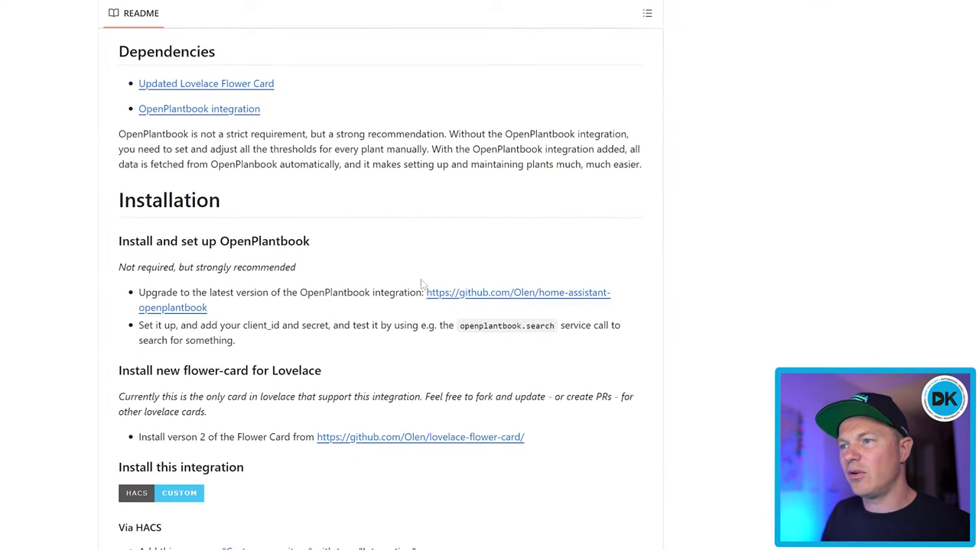
click(169, 308)
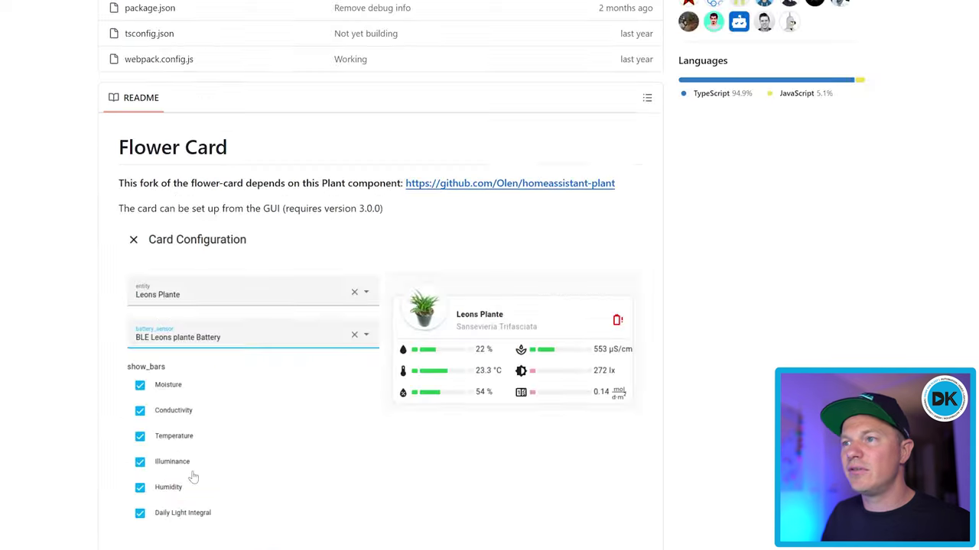
click(482, 186)
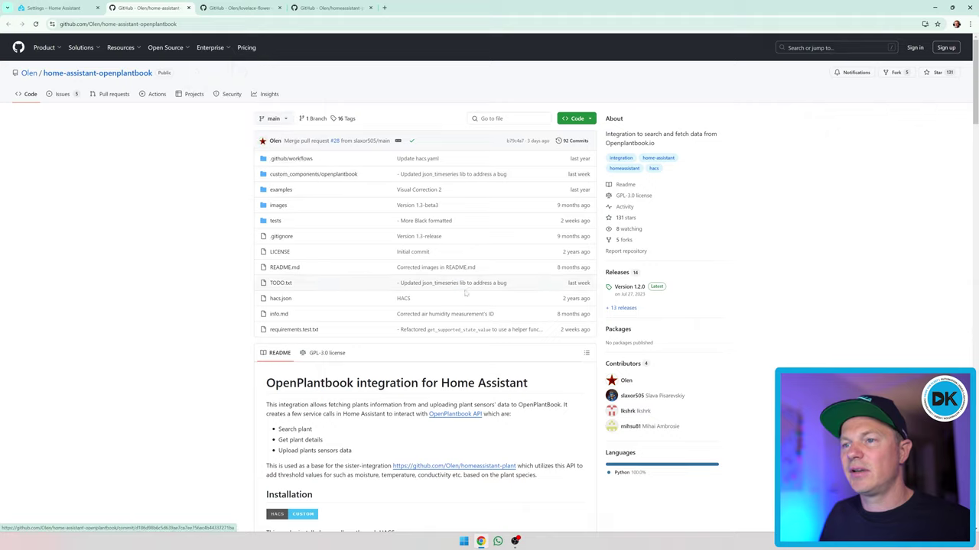
Open the OpenPlantbook API site from the integration's readme in a new browser tab and place that tab directly after Home Assistant.
scroll(464, 293, down, 3)
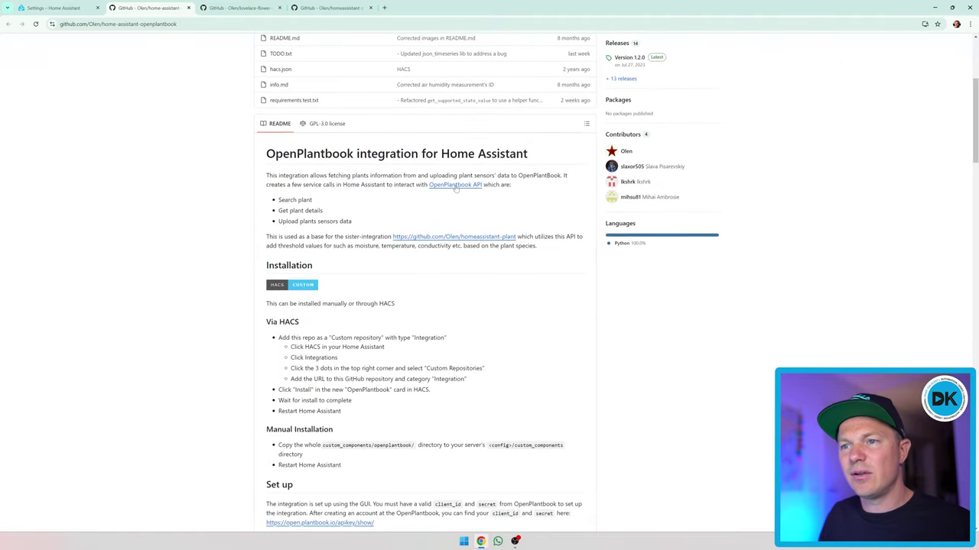
ctrl+click(456, 185)
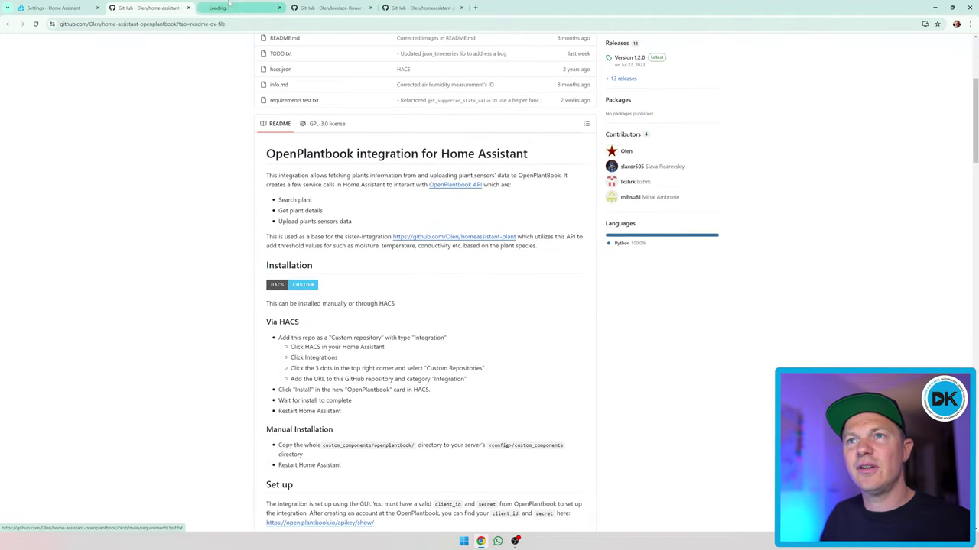
click(239, 10)
drag(239, 9, 148, 9)
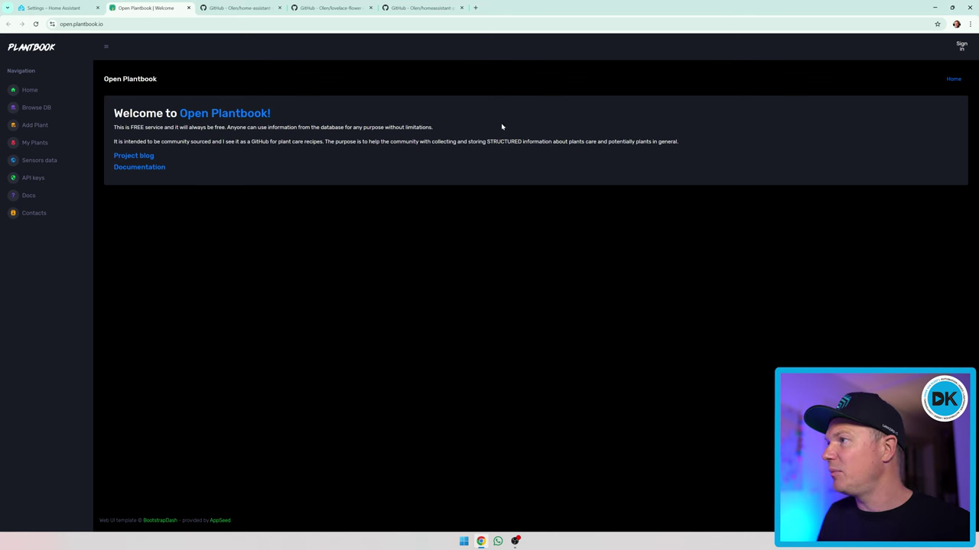
Sign in to Open Plantbook with the newly created account, using the prefilled credentials.
click(960, 46)
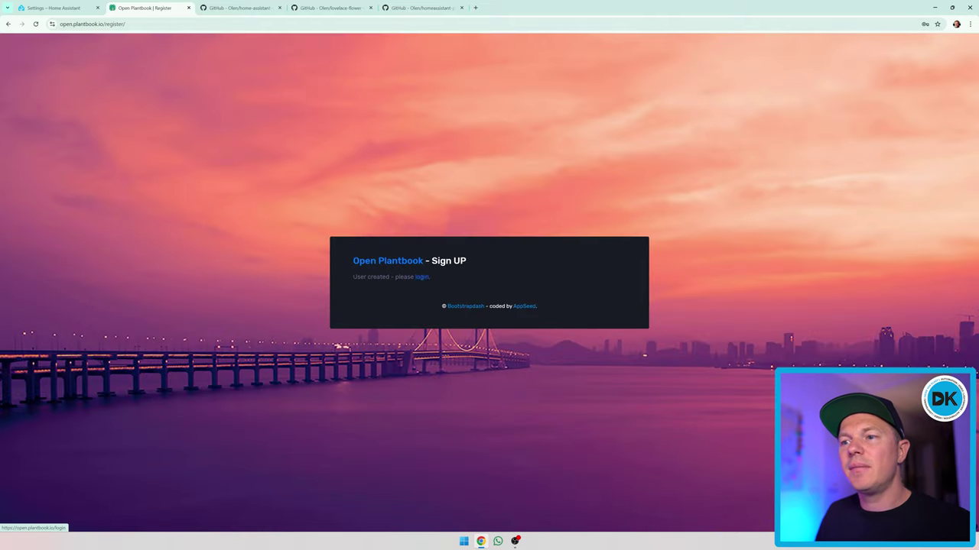
click(426, 280)
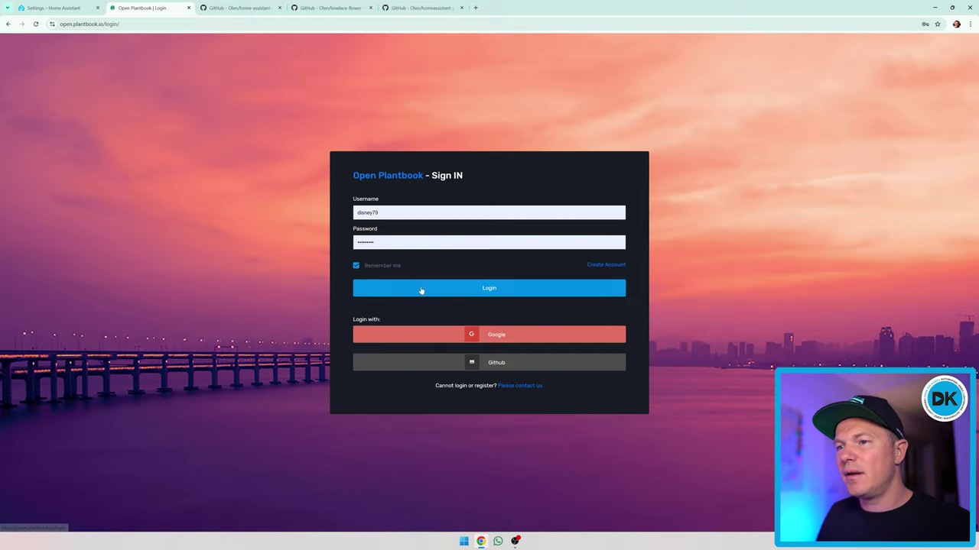
click(478, 289)
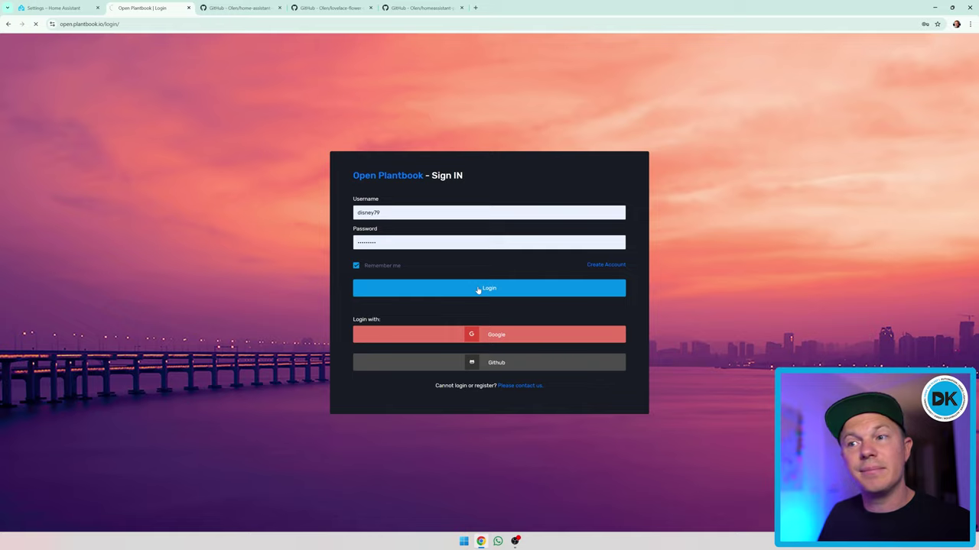
click(53, 8)
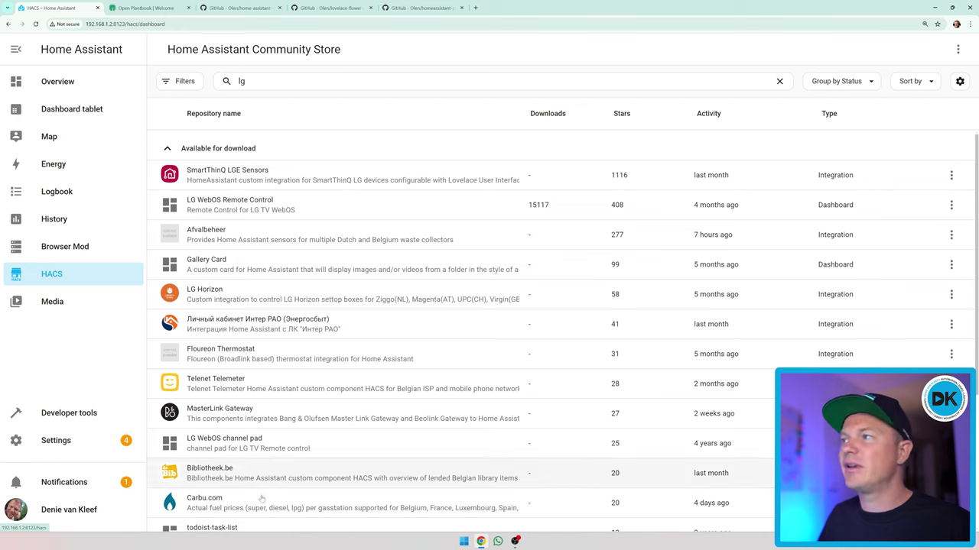
click(958, 49)
click(887, 165)
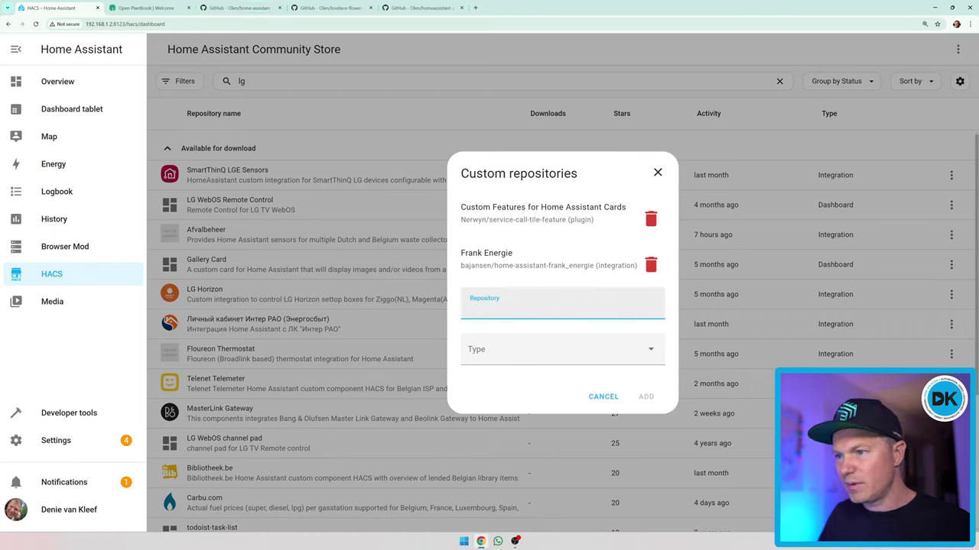
text(https://github.com/Olen/home-assistant-openplant)
click(535, 350)
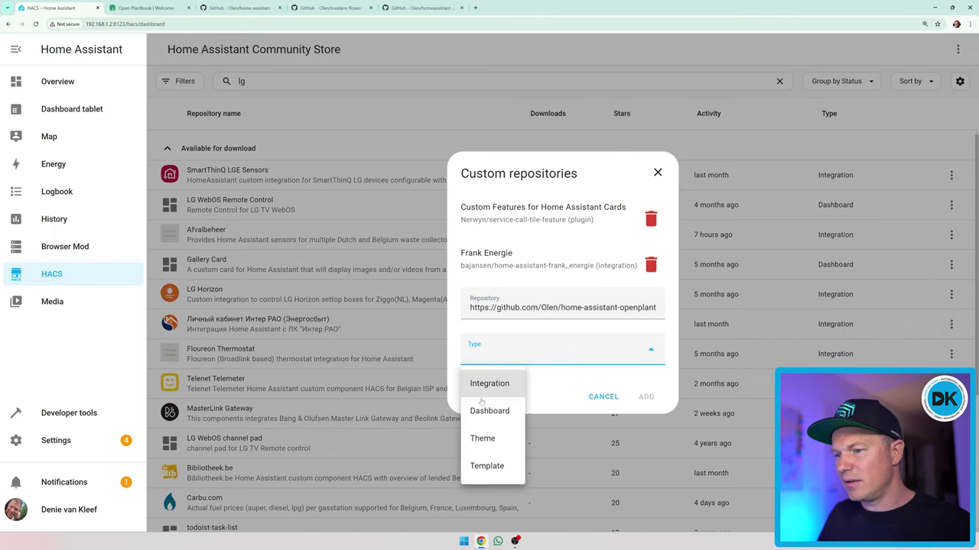
click(494, 386)
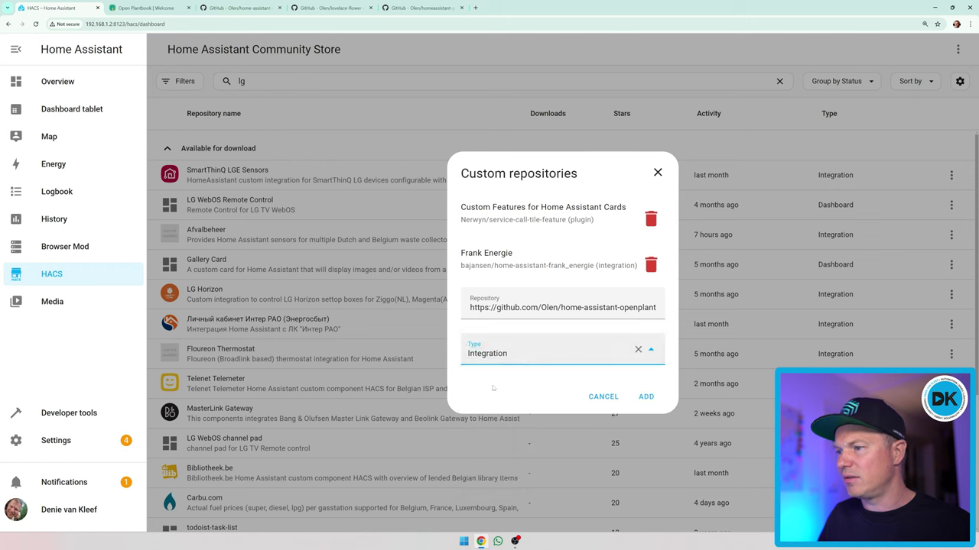
click(646, 396)
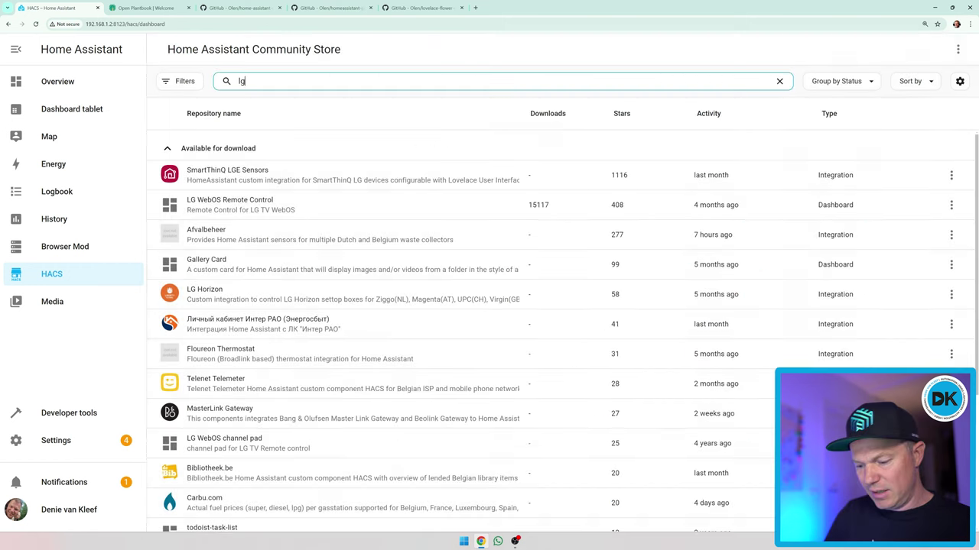
Search HACS for "plant" and download the OpenPlantbook integration, version v1.2.0.
key(BackSpace)
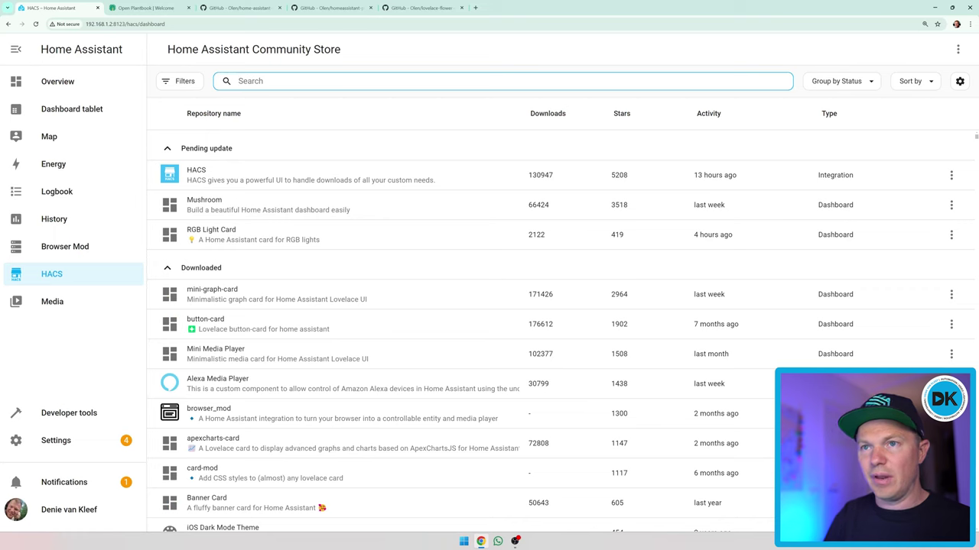
text(plant)
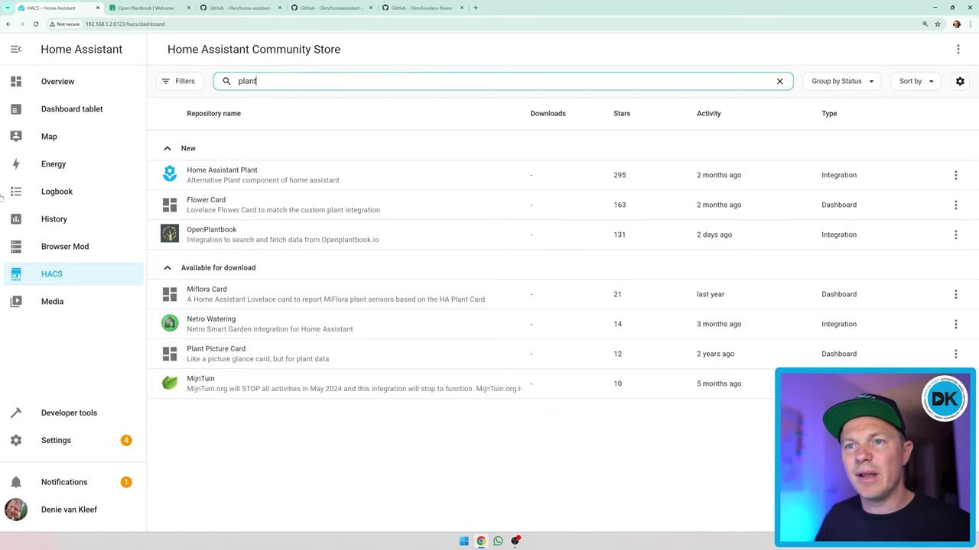
click(199, 233)
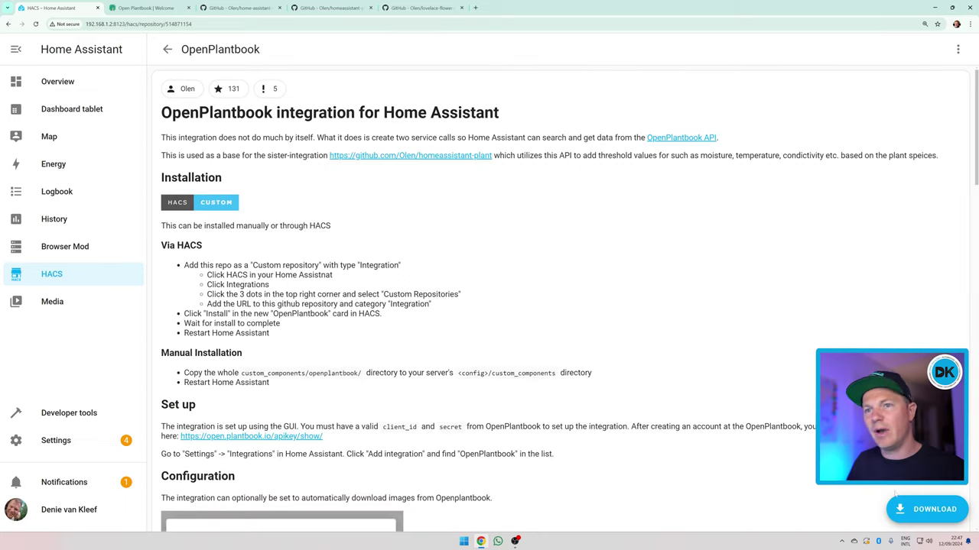
click(946, 513)
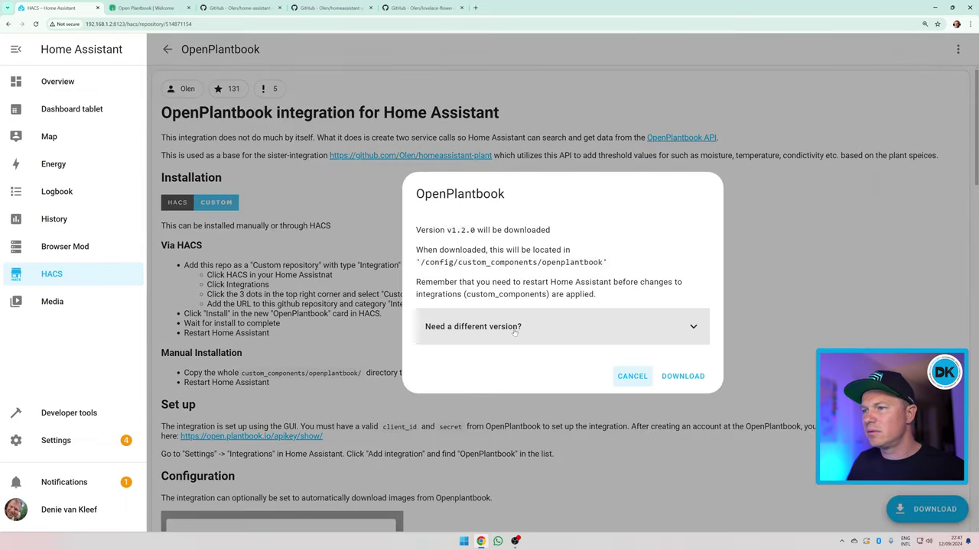
click(680, 377)
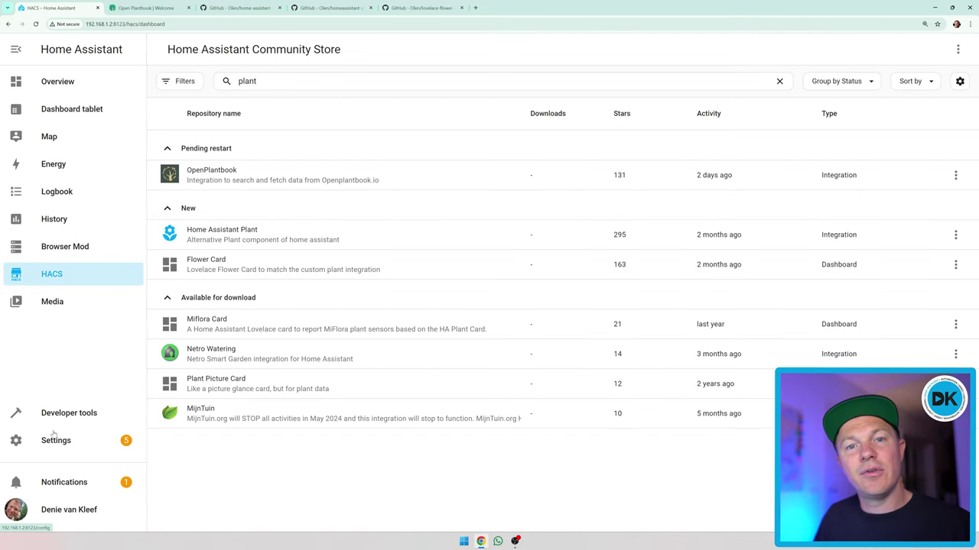
Restart Home Assistant through the "Restart required" repair in the settings and close the repair dialog.
click(57, 442)
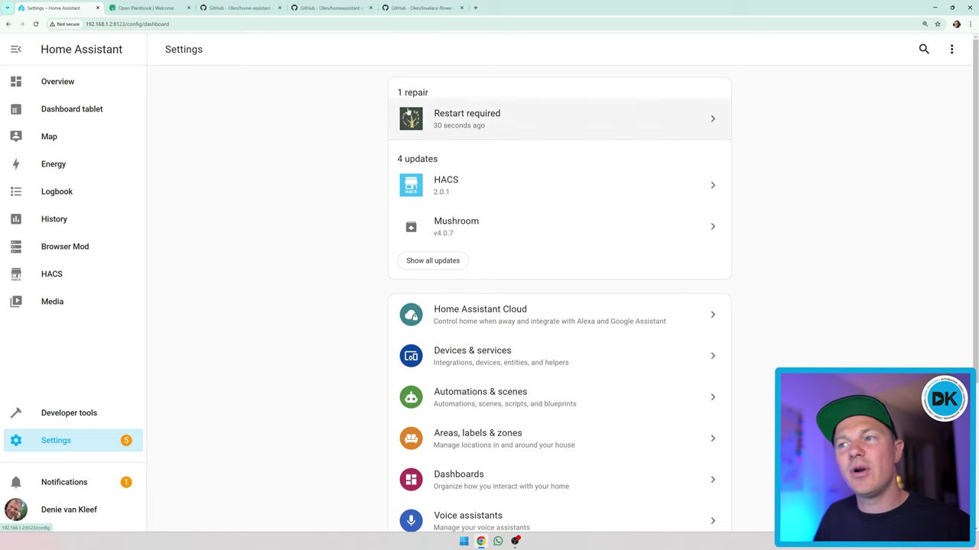
click(473, 115)
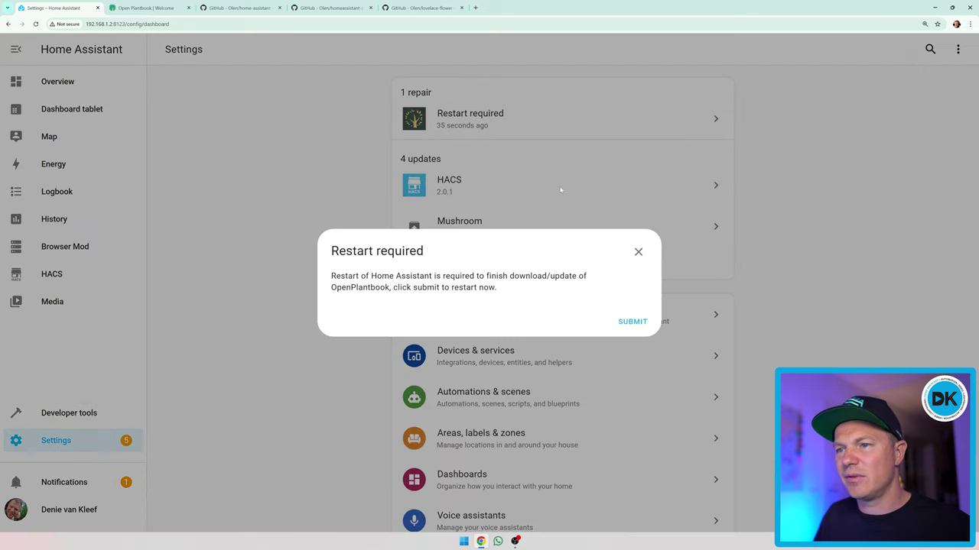
click(632, 322)
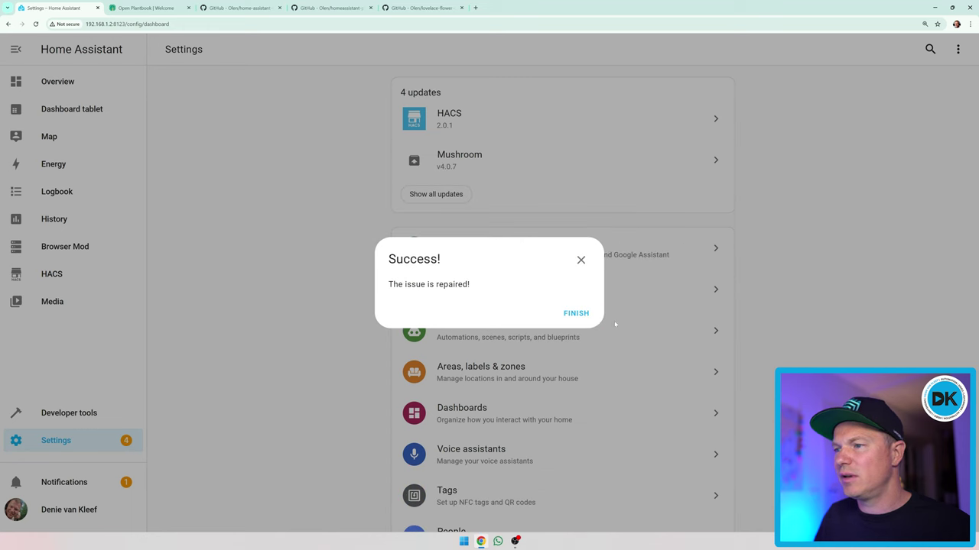
click(577, 313)
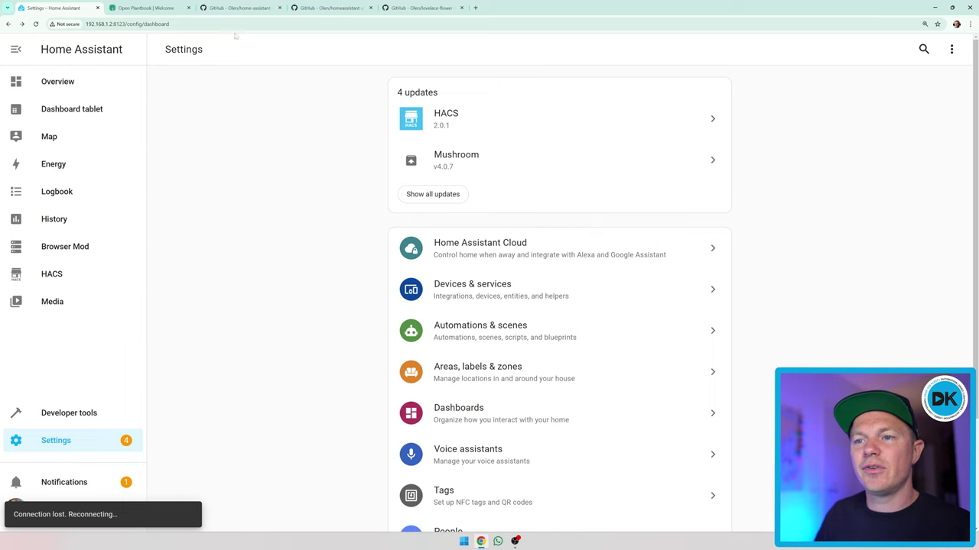
Open the Plantbook API key page from the integration's GitHub readme, generate OAuth2 client credentials and copy the client ID.
click(243, 7)
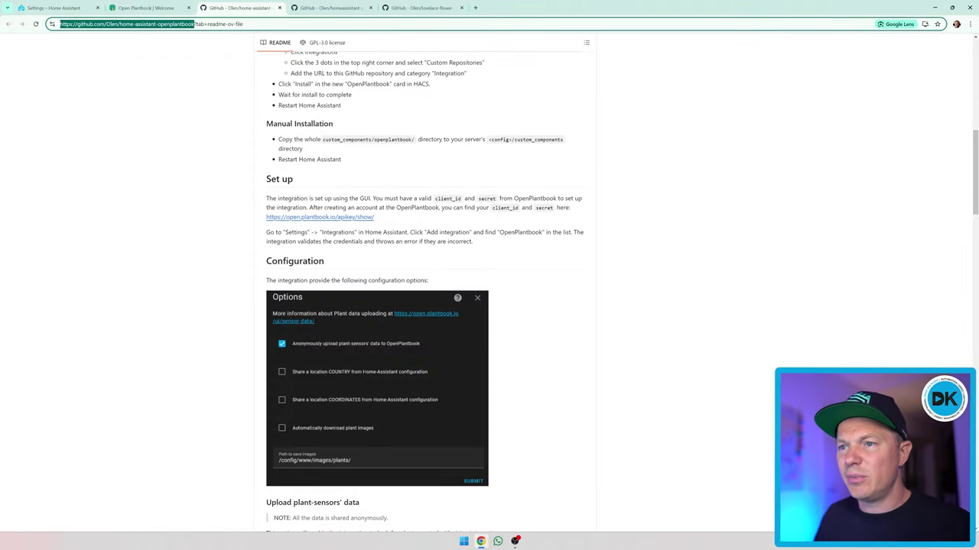
click(217, 205)
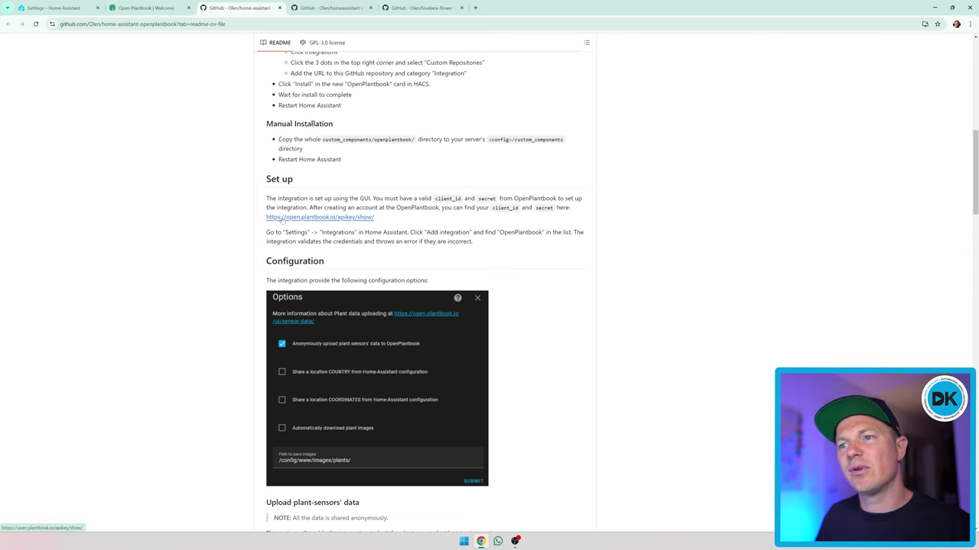
click(323, 219)
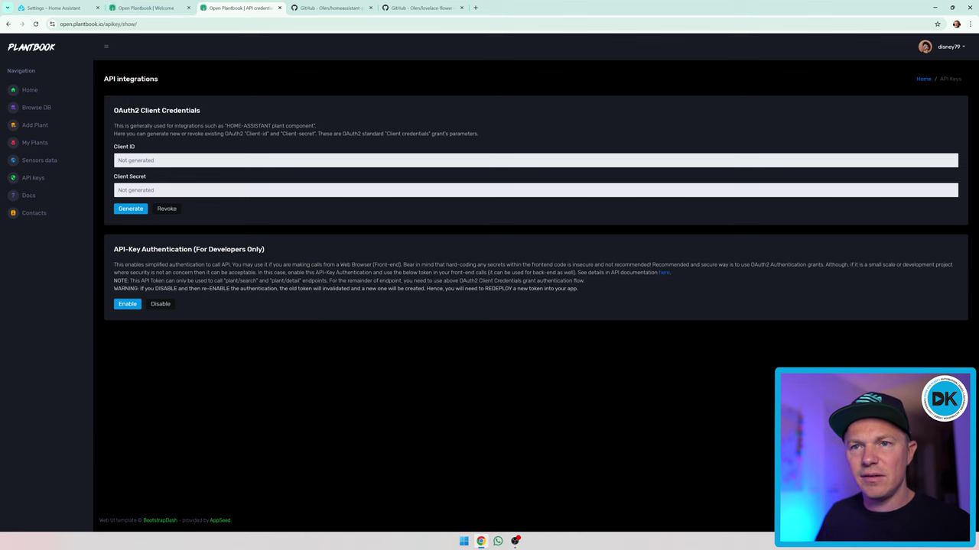
click(132, 208)
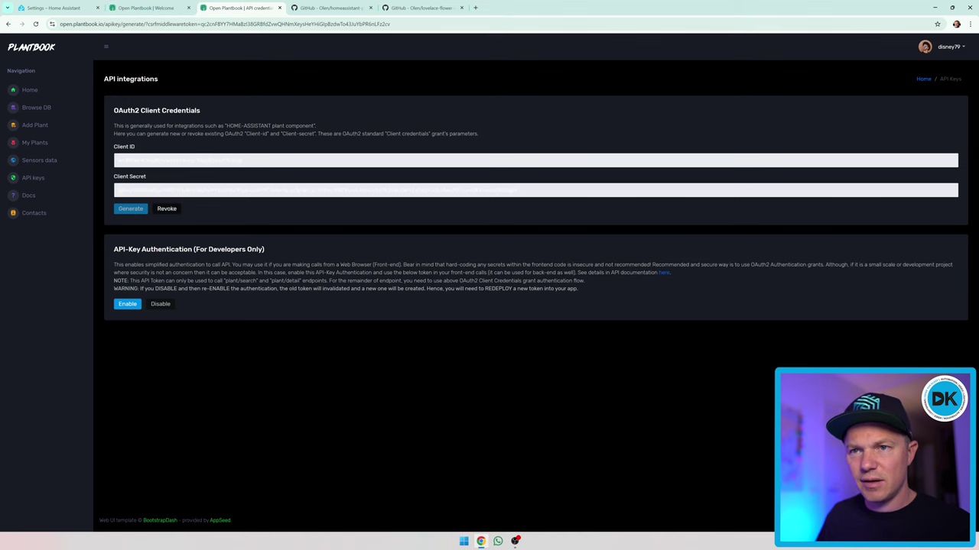
double_click(179, 160)
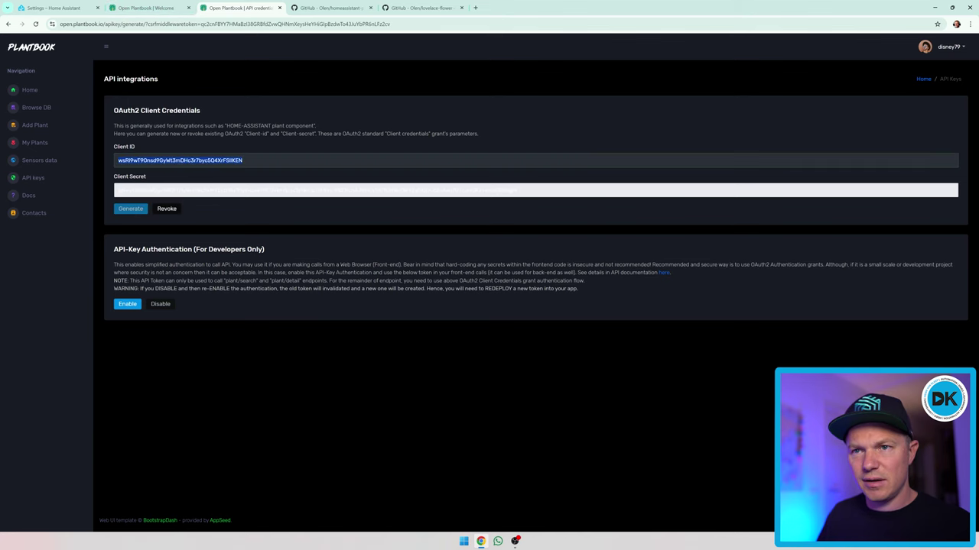
right_click(191, 159)
click(215, 179)
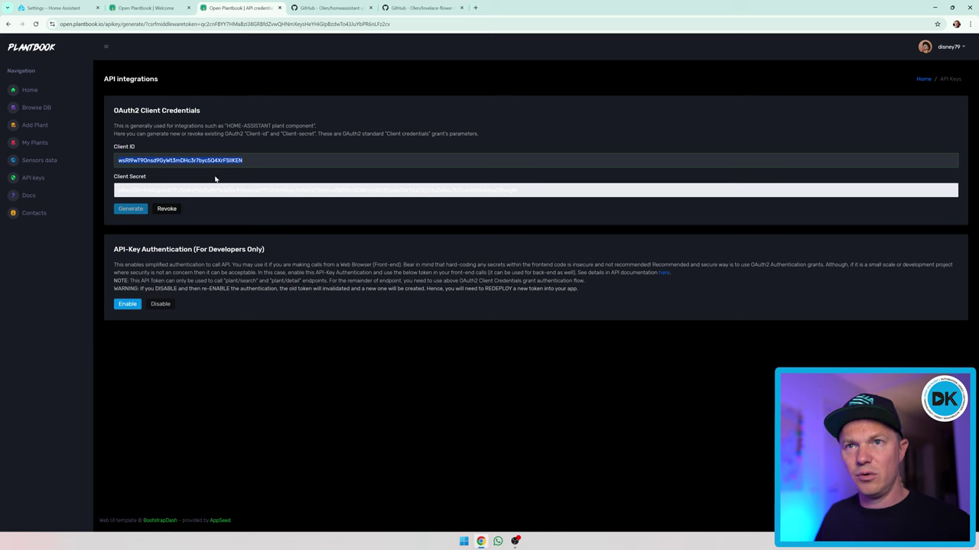
Back in Home Assistant's devices and services, start adding the OpenPlantbook integration, found by searching for "plant".
click(53, 8)
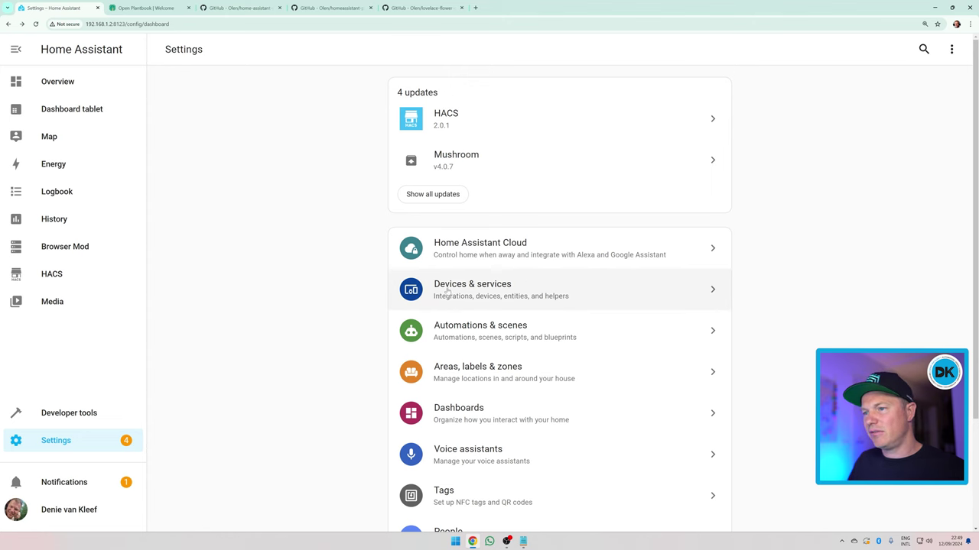
click(493, 291)
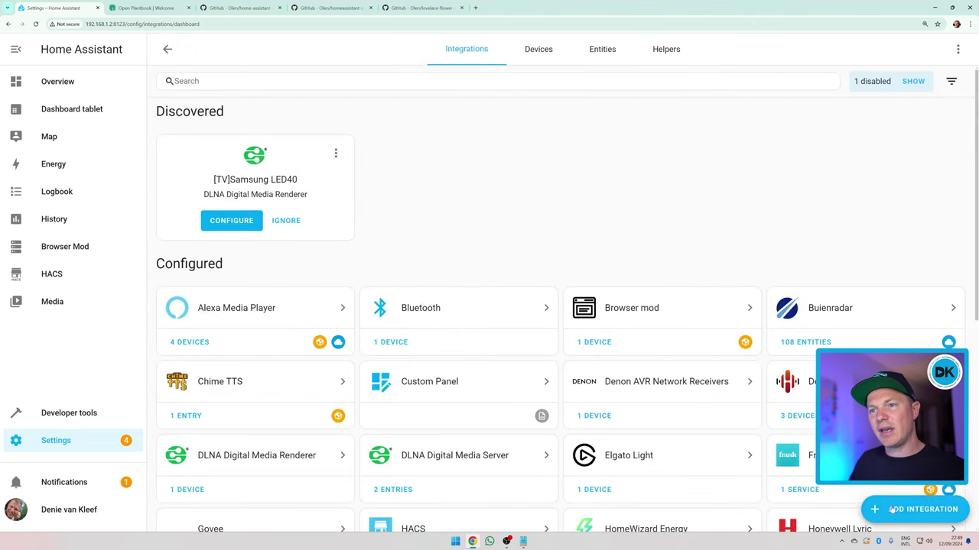
click(915, 510)
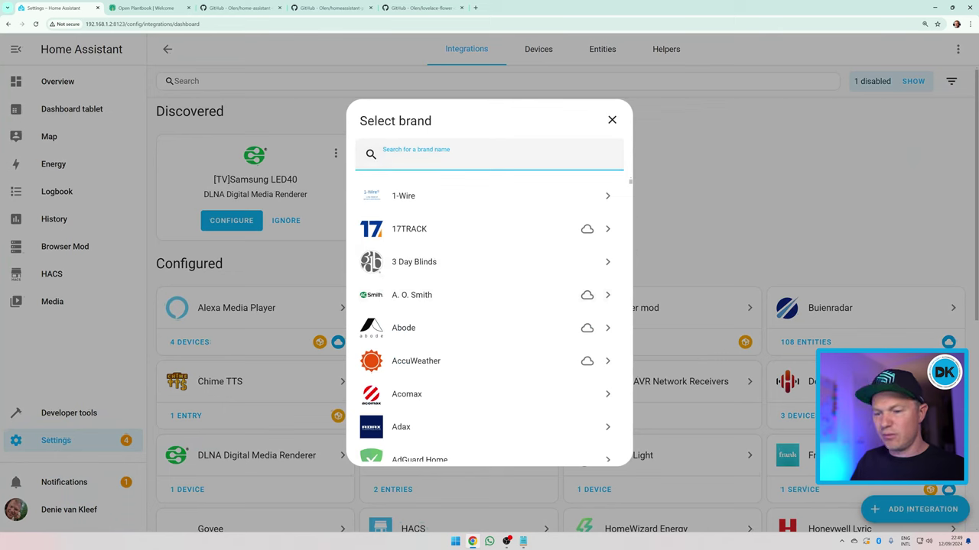
text(plantbo)
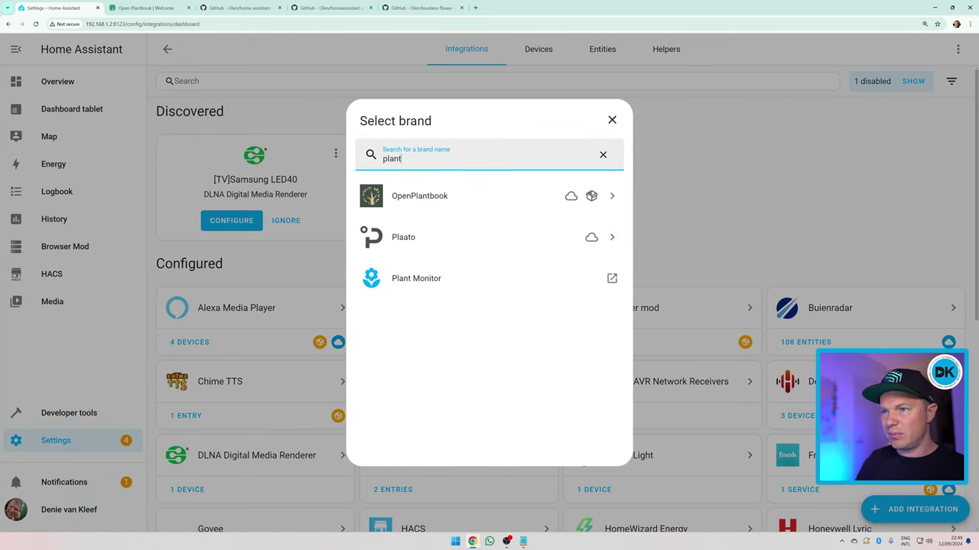
click(432, 195)
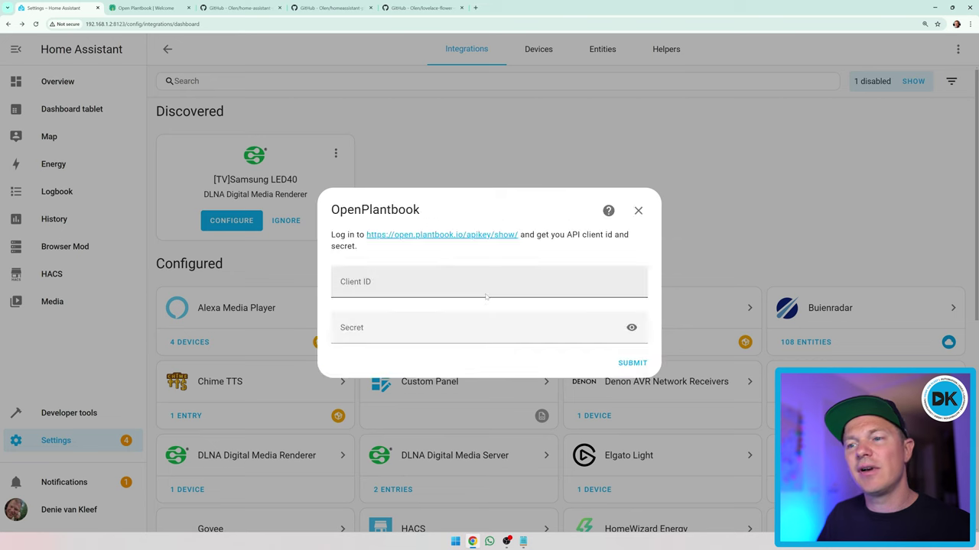
Paste the API client ID and client secret into the OpenPlantbook setup, submit it and check the list of configured integrations.
click(412, 287)
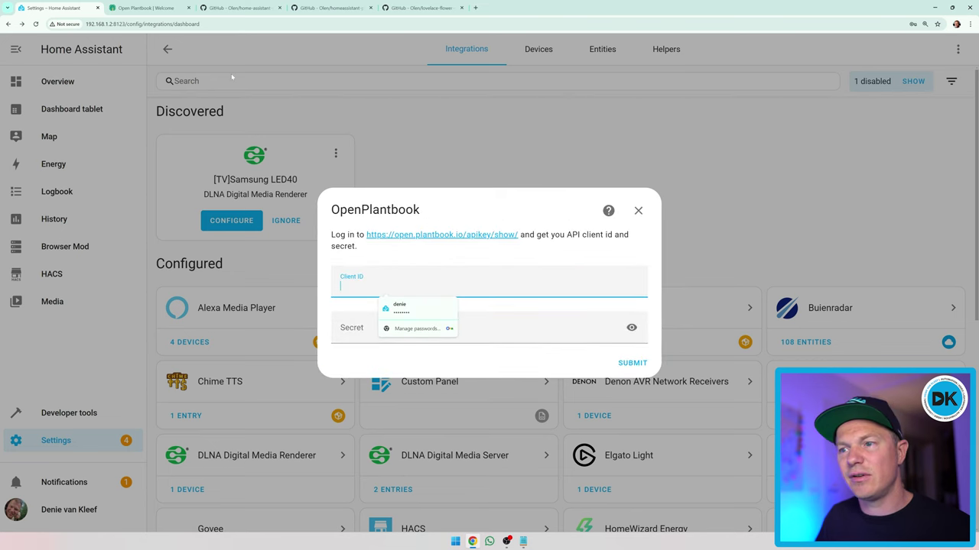
key(alt+Tab)
key(ctrl+Home)
key(shift+End)
key(alt+Tab)
key(ctrl+v)
key(Tab)
key(ctrl+v)
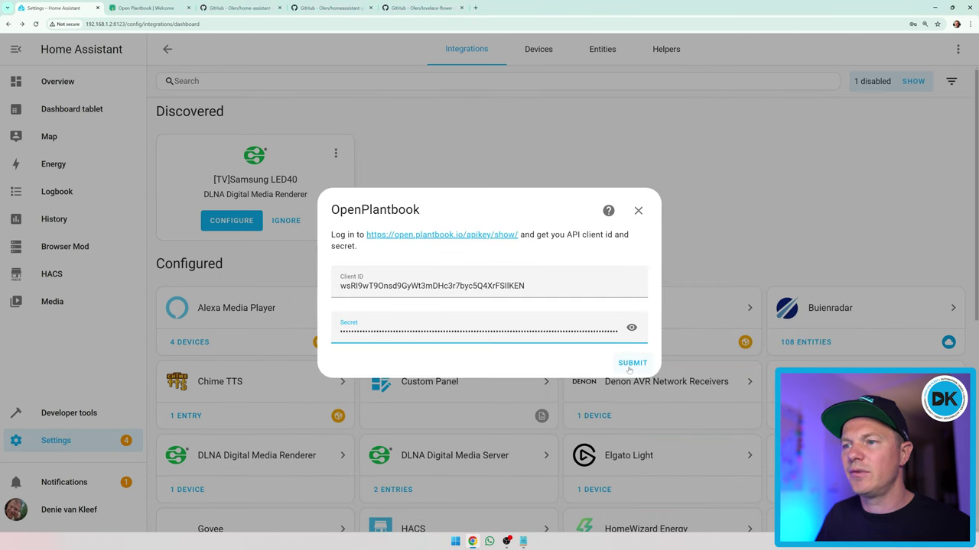
click(629, 370)
click(576, 314)
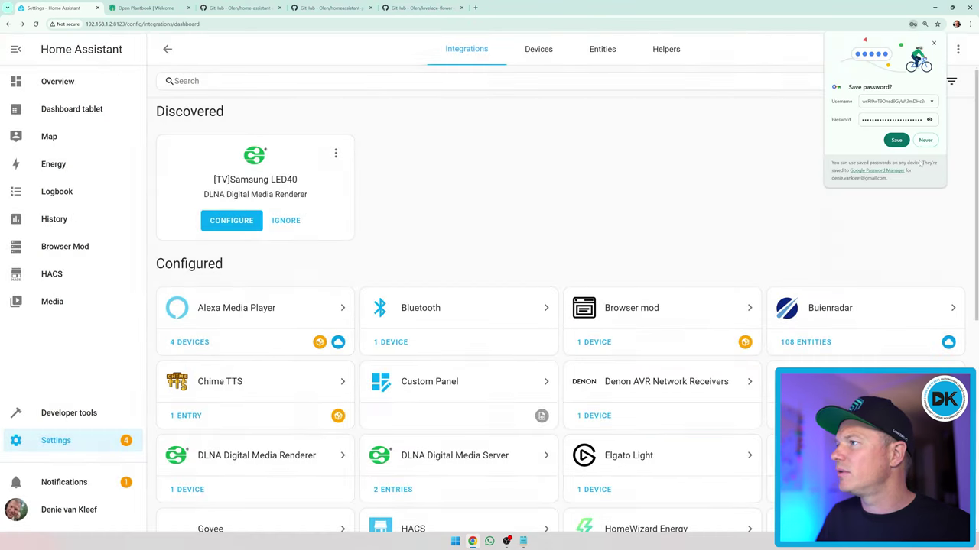
scroll(448, 206, down, 4)
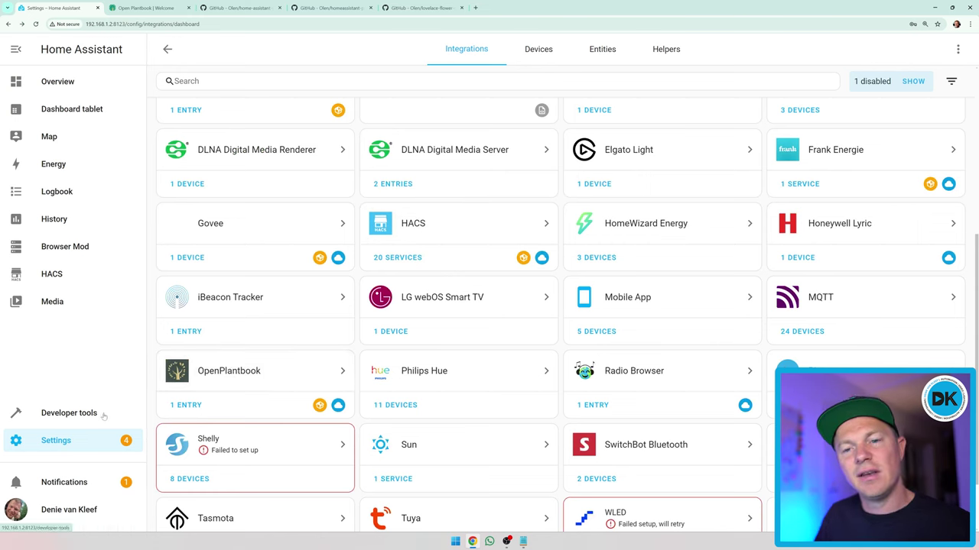
In the developer tools' actions, choose the "OpenPlantbook: Search" action and switch its editor to UI mode.
click(63, 417)
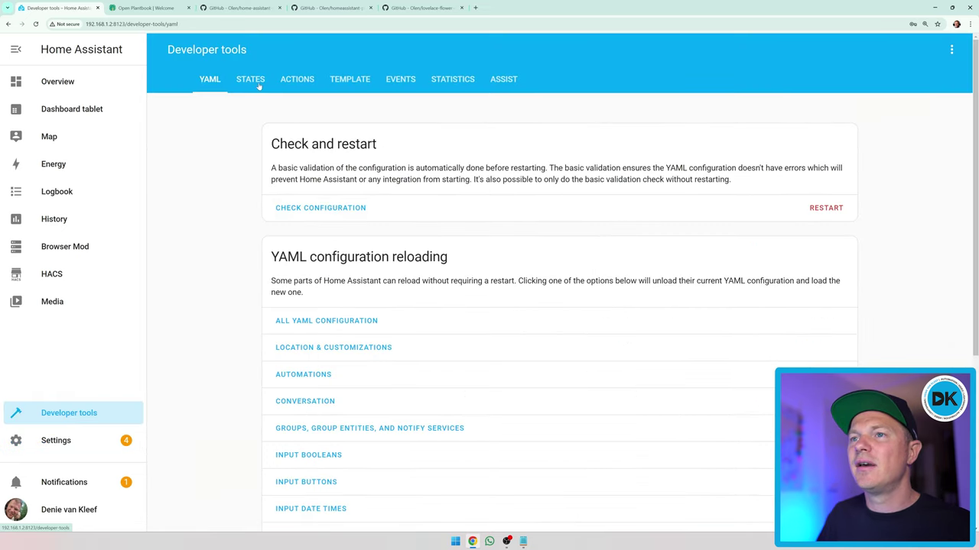
click(298, 81)
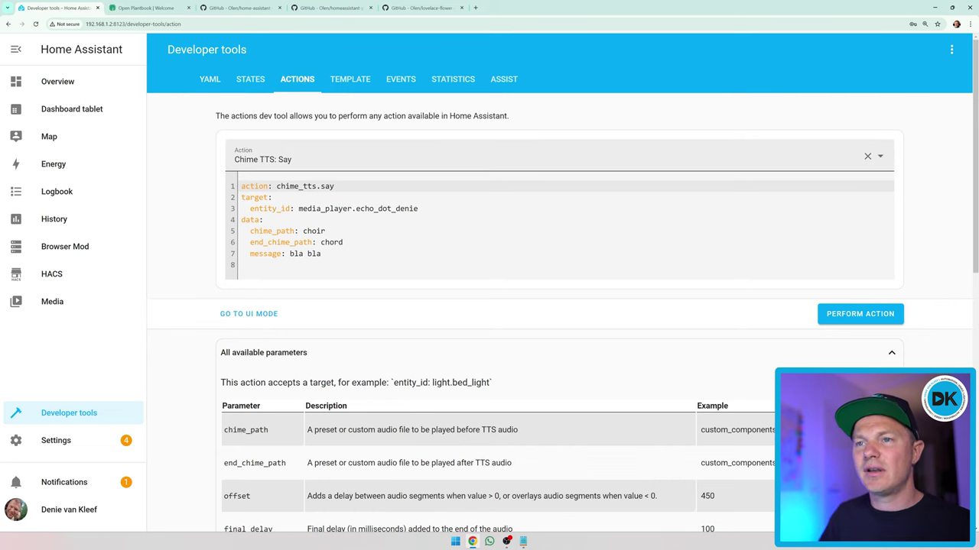
triple_click(282, 159)
text(open[;)
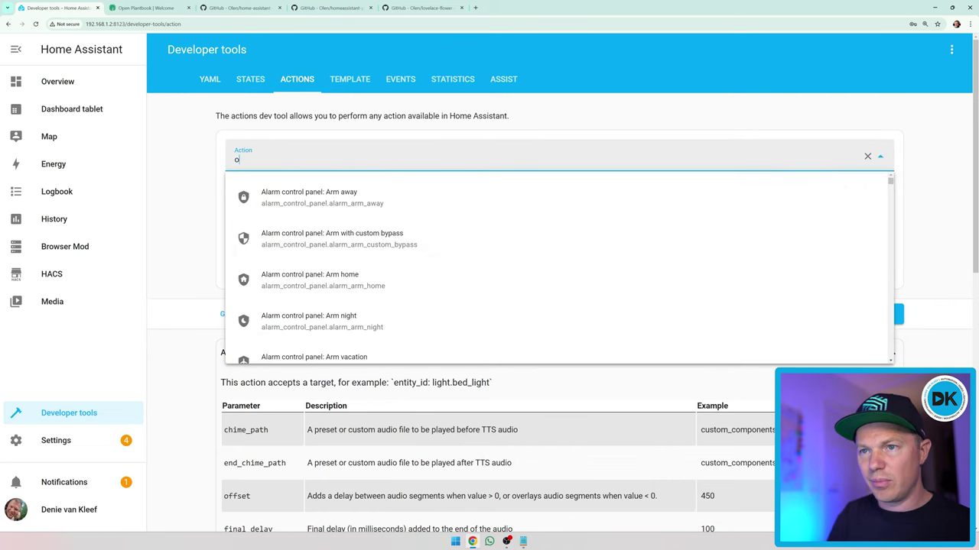
key(BackSpace)
text(plant)
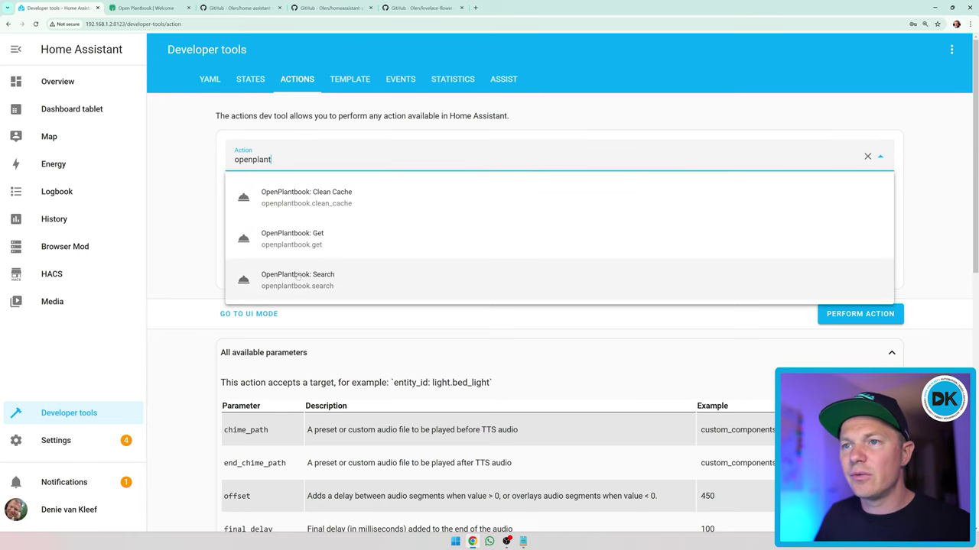
click(297, 280)
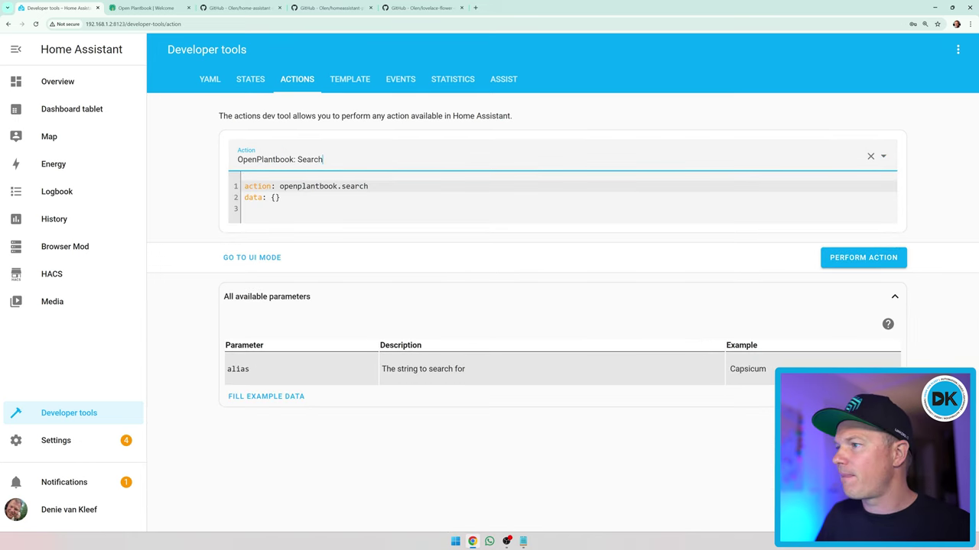
click(252, 258)
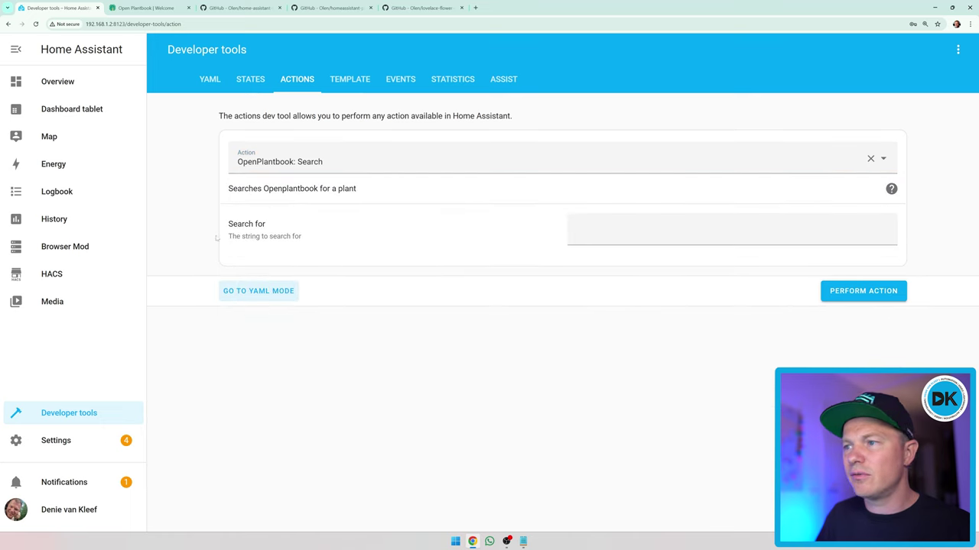
Perform the OpenPlantbook search with "ca" as the search string and look through the response.
click(572, 228)
text(ca)
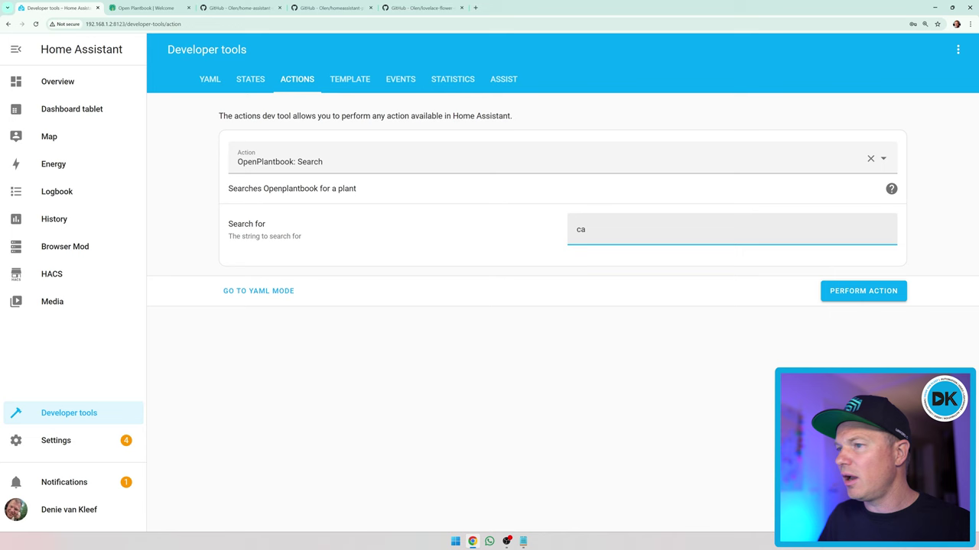
click(862, 291)
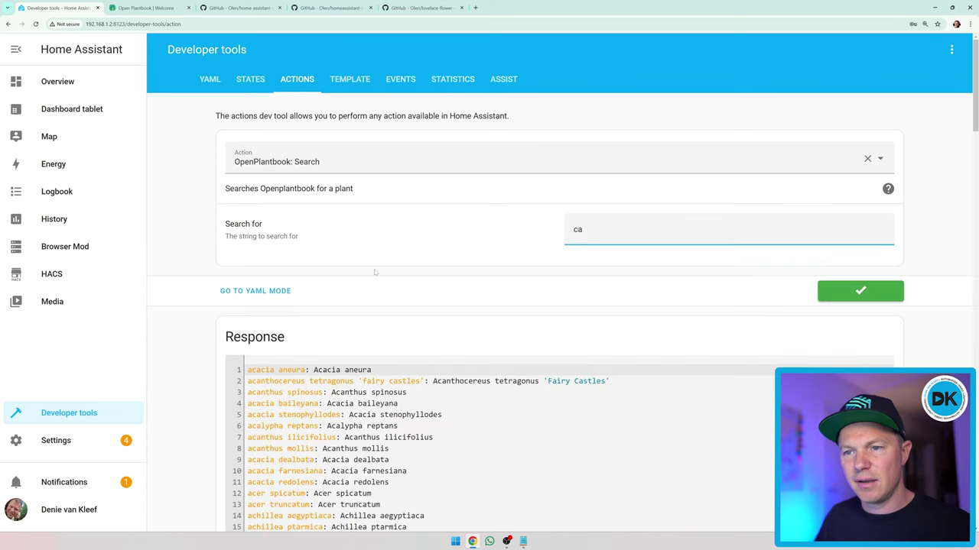
scroll(312, 359, down, 1)
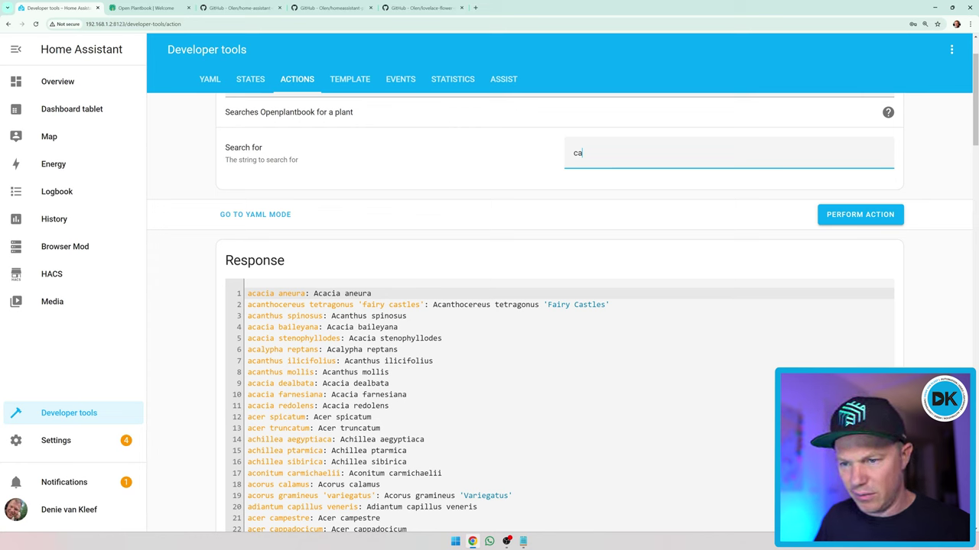
Replace the search string with "ptarmica" and perform the OpenPlantbook search again.
click(382, 450)
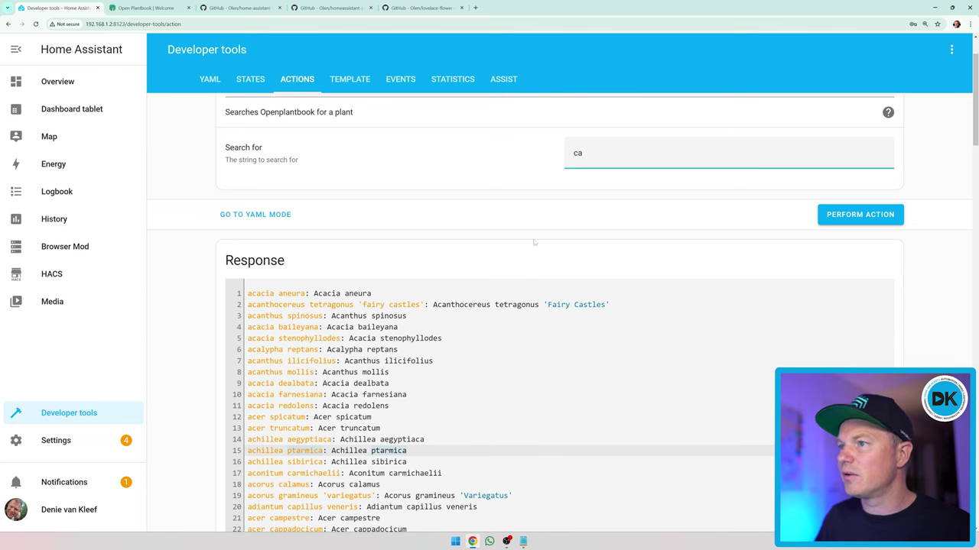
key(ctrl+a)
text(ptarmica)
click(847, 217)
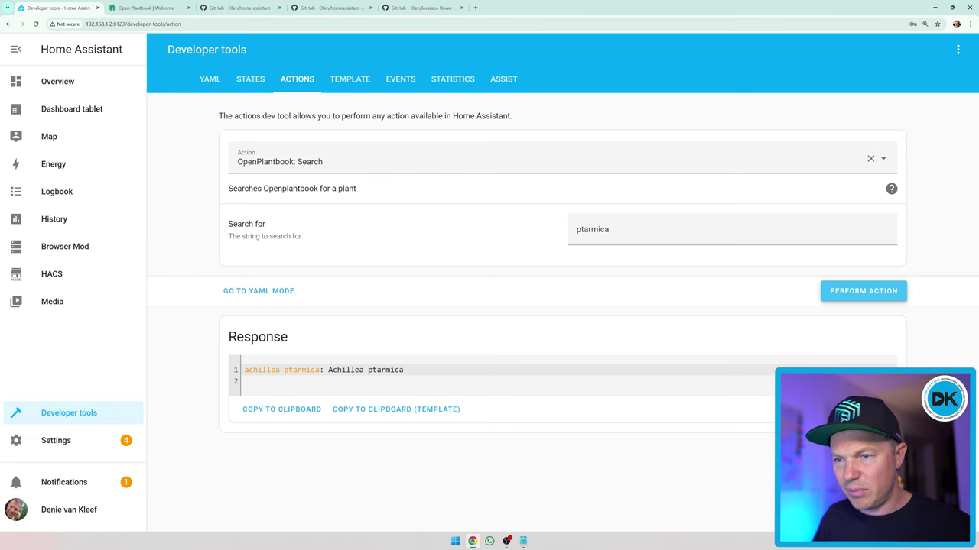
Copy the species ID "achillea ptarmica" from the search response and choose the "OpenPlantbook: Get" action.
drag(244, 370, 320, 370)
right_click(254, 372)
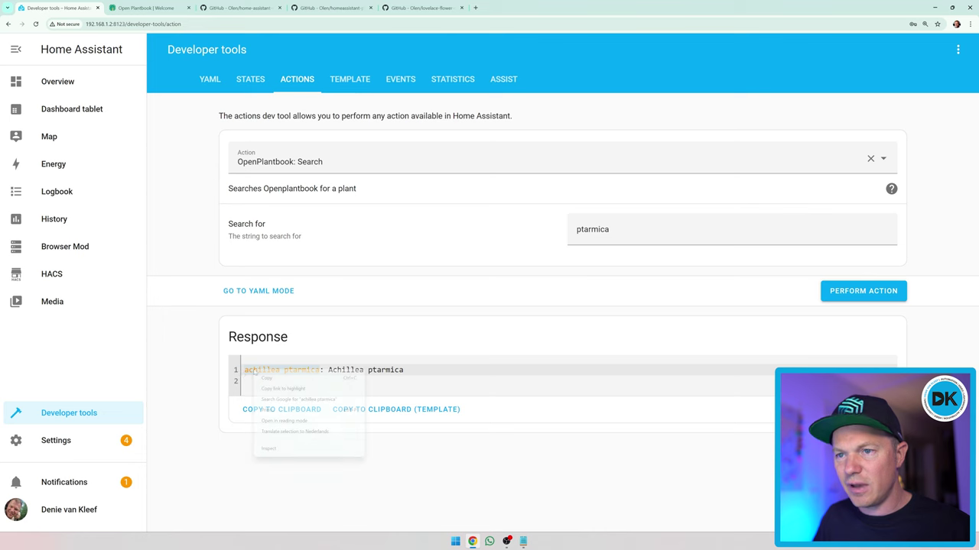
click(267, 379)
click(321, 162)
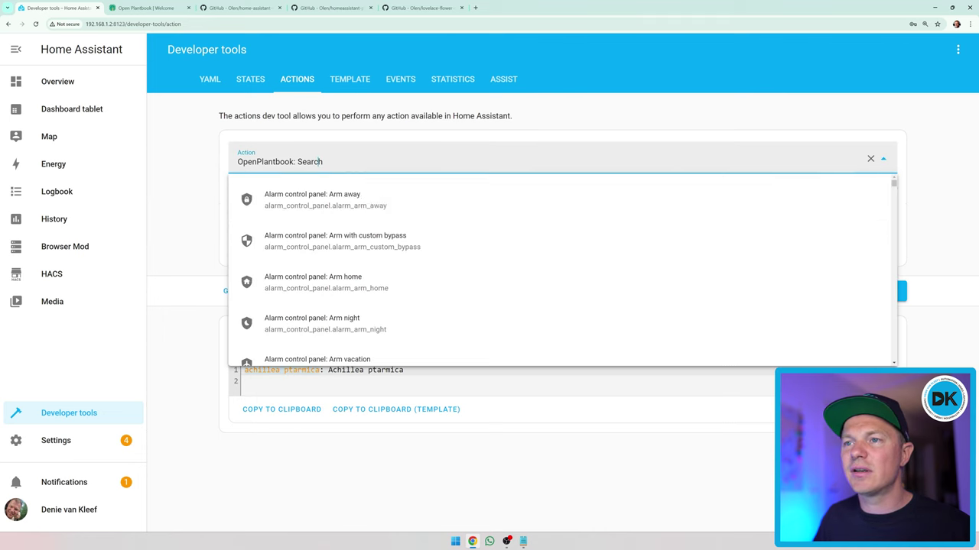
key(ctrl+a)
text(open)
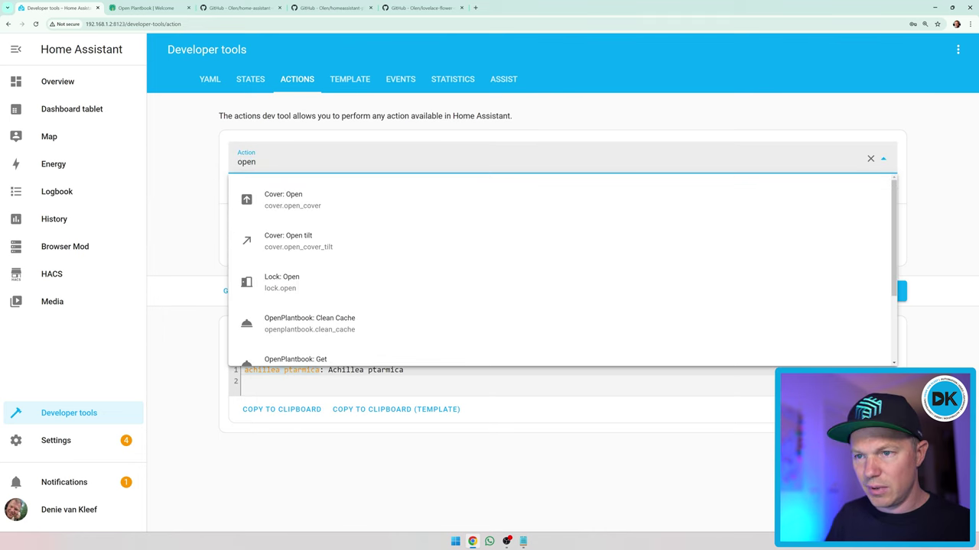
click(306, 359)
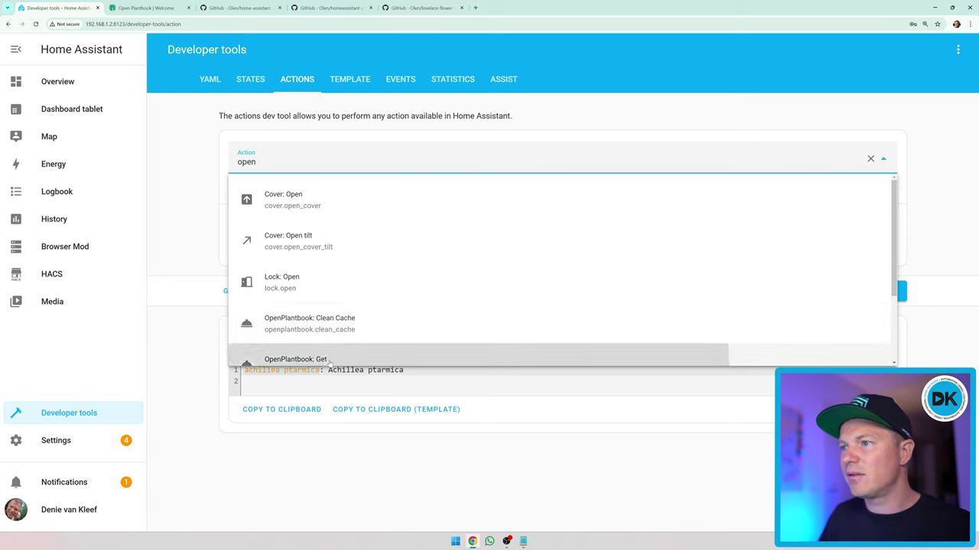
Perform the Get action with species "achillea ptarmica" and examine the returned plant data and image URL.
key(ctrl+v)
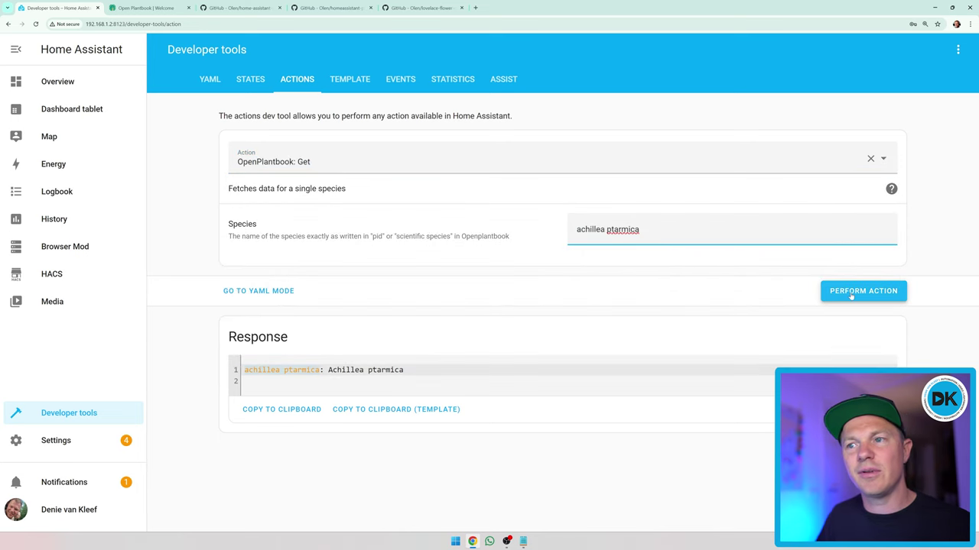
click(851, 295)
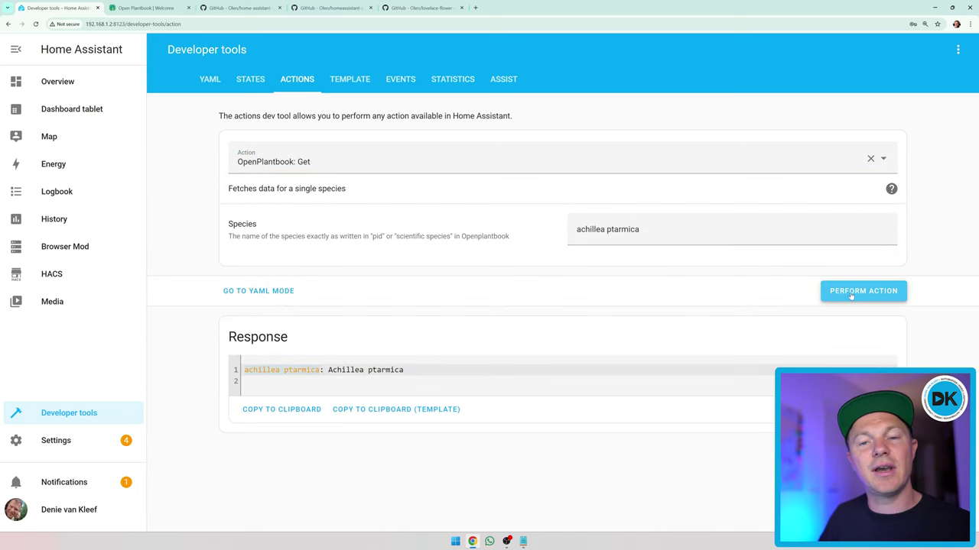
scroll(545, 365, down, 2)
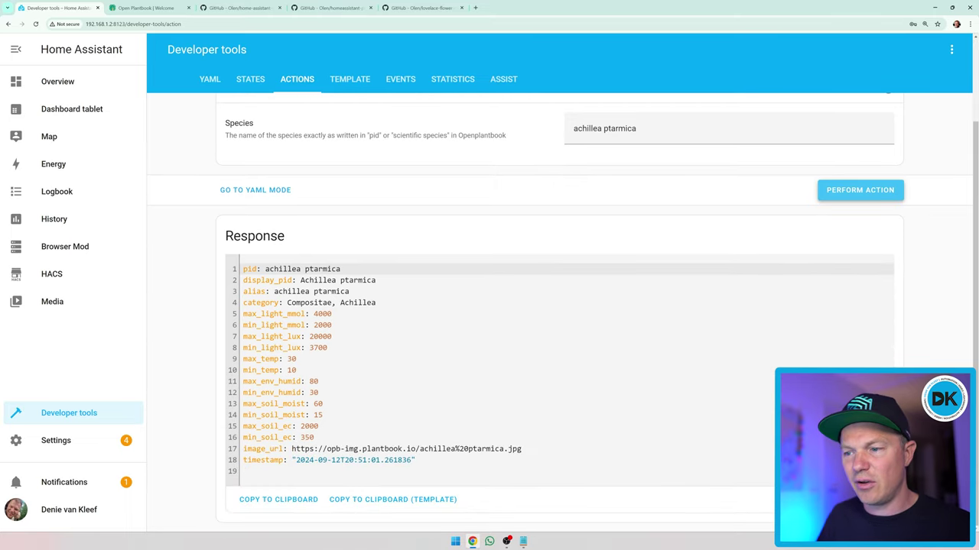
drag(291, 449, 528, 454)
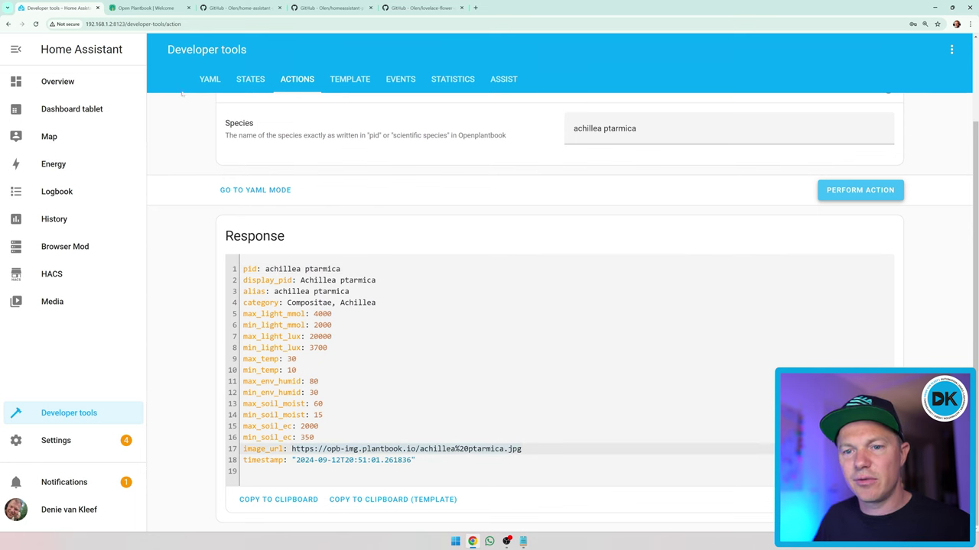
In the OpenPlantbook integration's options, enable automatic download of plant images and highlight the path where images are saved.
click(60, 436)
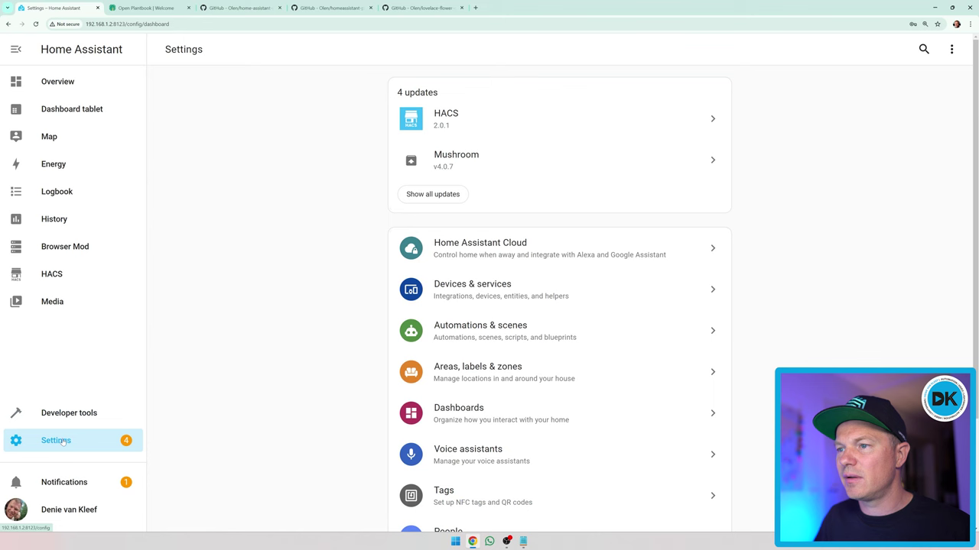
click(483, 291)
scroll(239, 380, down, 4)
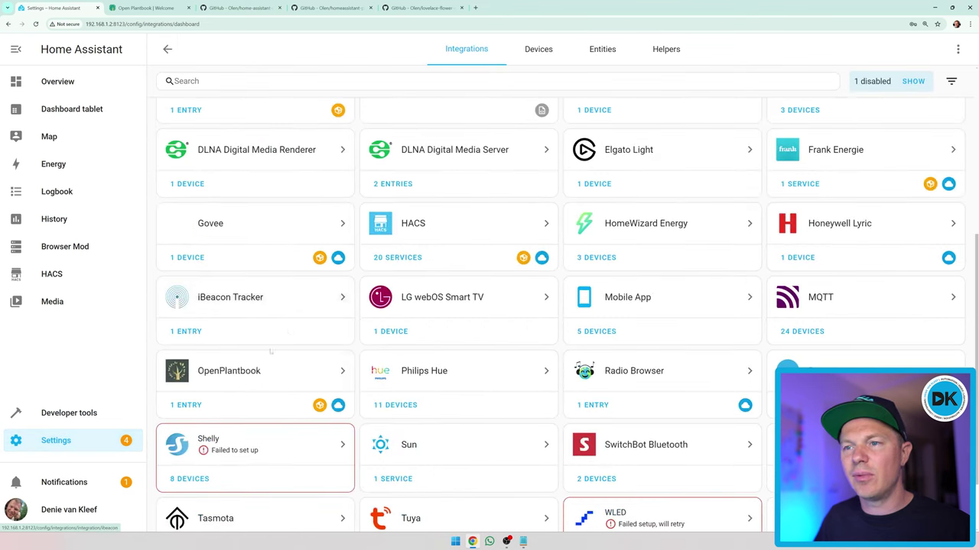
click(239, 380)
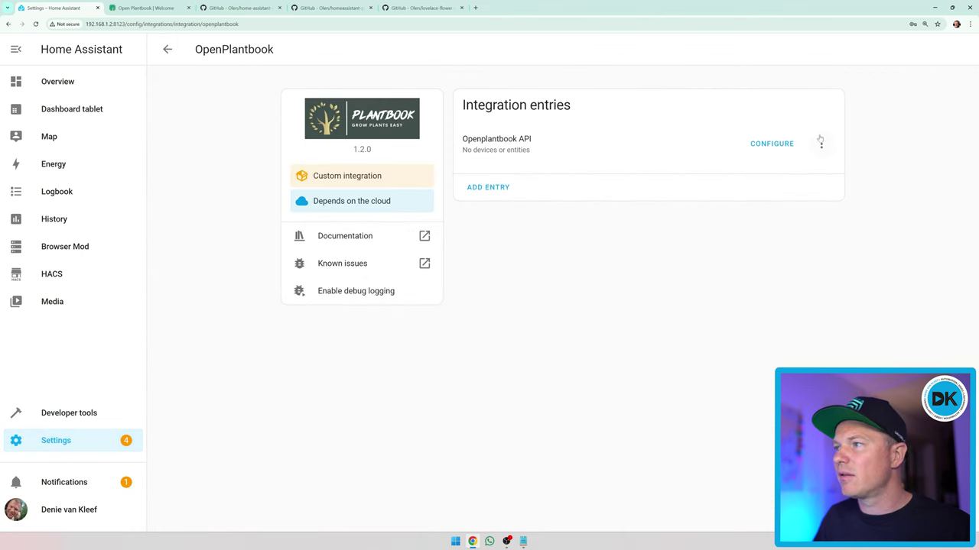
click(767, 145)
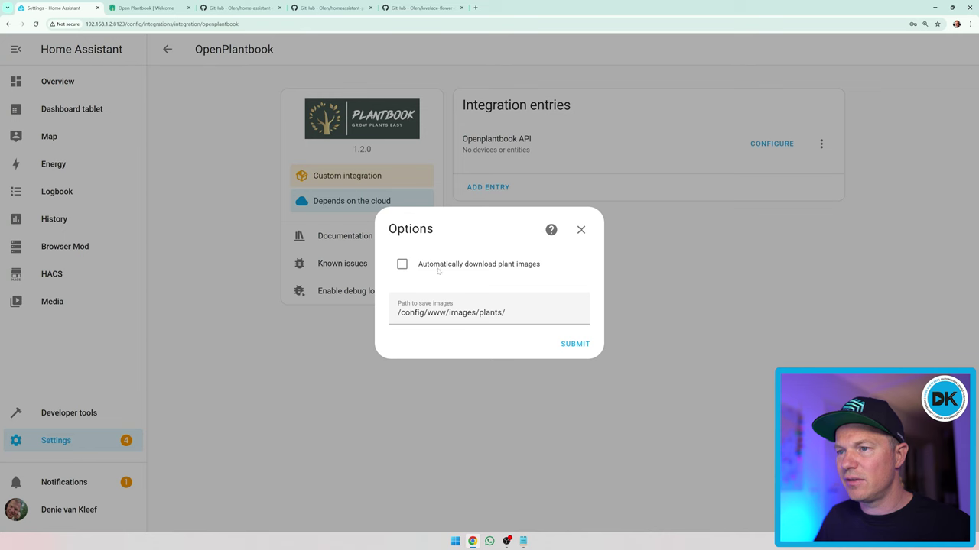
click(402, 265)
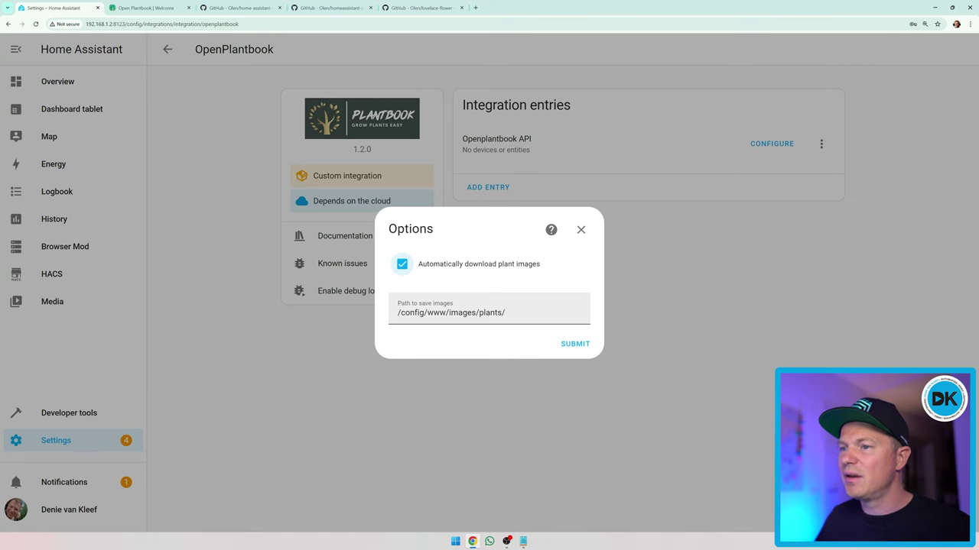
triple_click(451, 313)
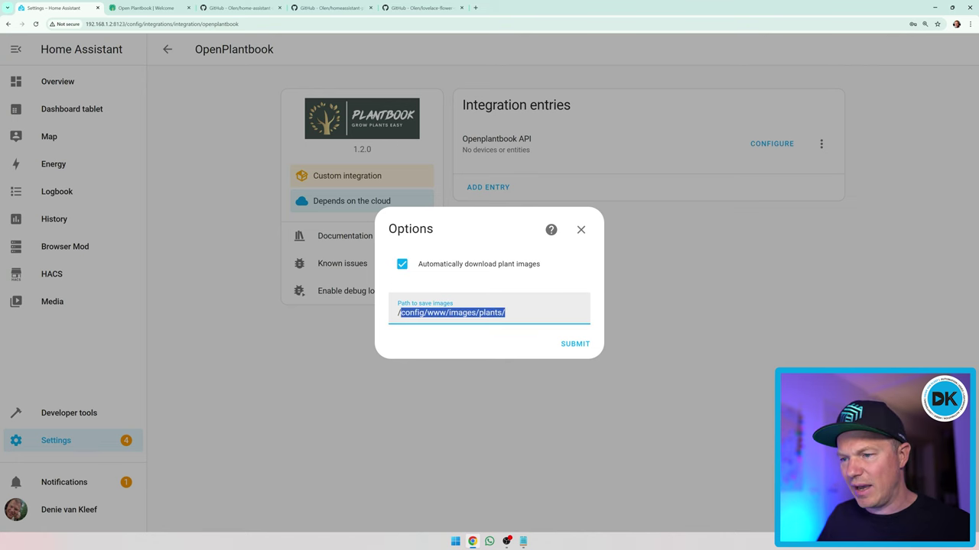
Switch to PuTTY and log in to the server at 192.168.1.2 with the account's username and password.
click(455, 542)
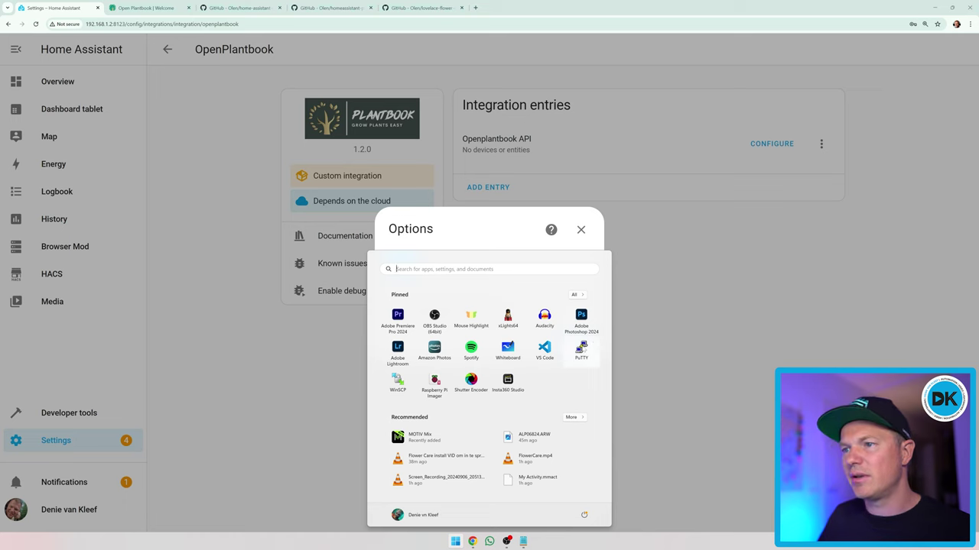
click(581, 350)
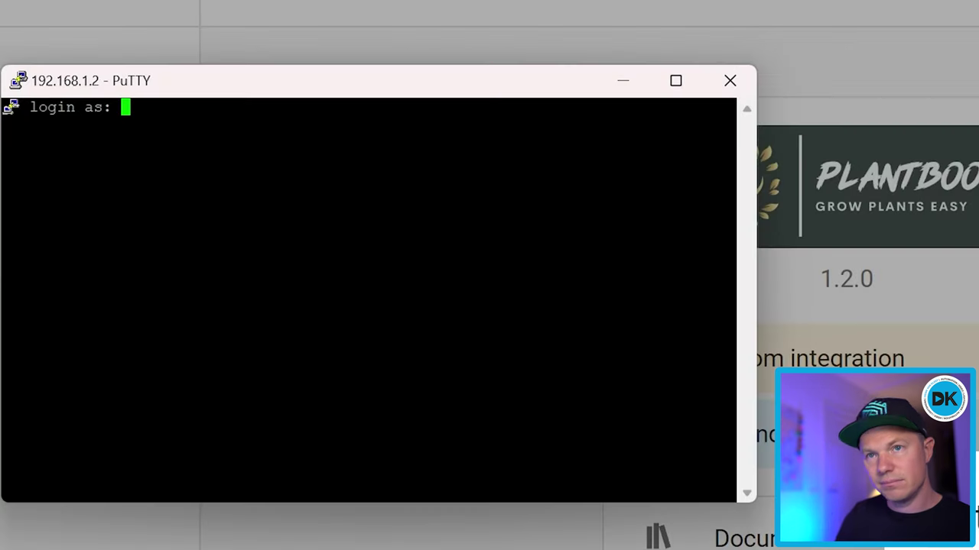
text(denie)
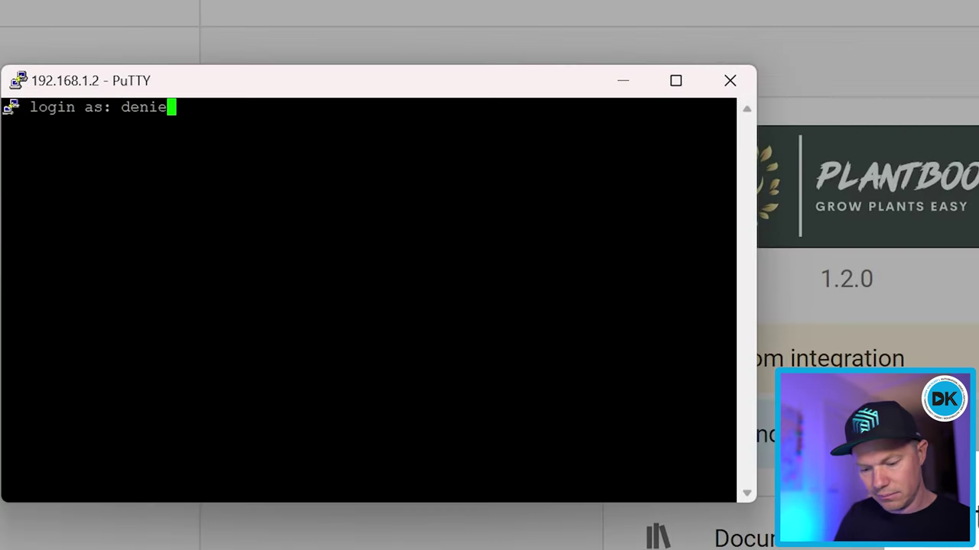
key(Return)
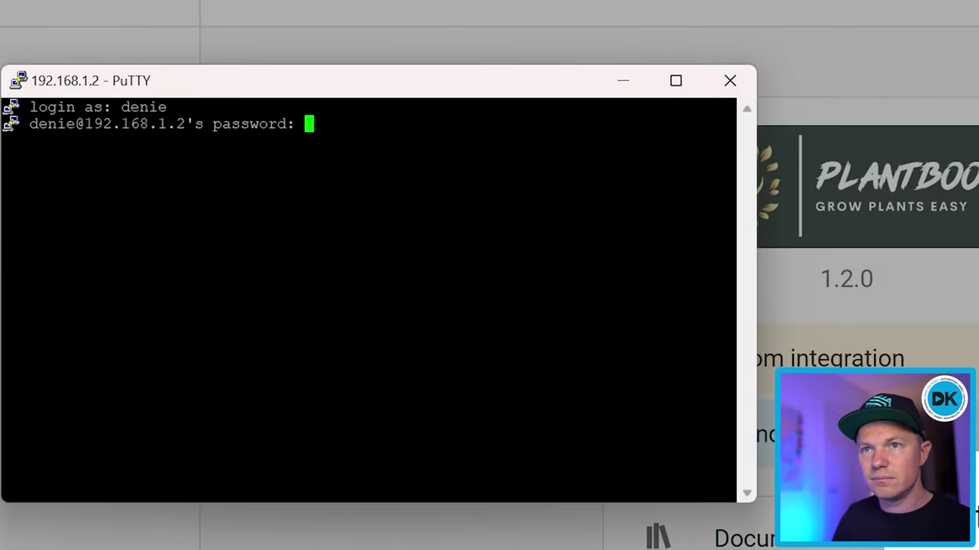
key(Return)
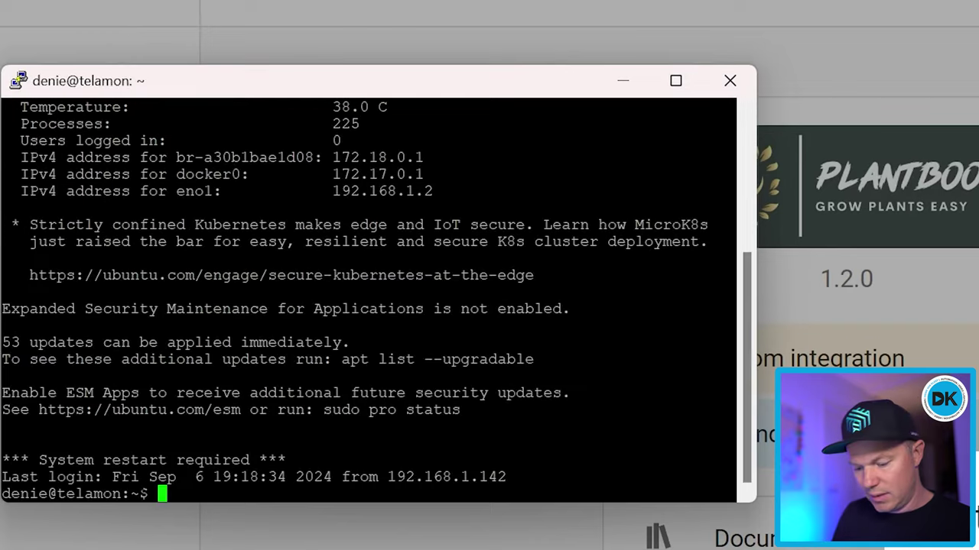
Change to the /opt/homeassistant directory on the server.
text(cd /opt/)
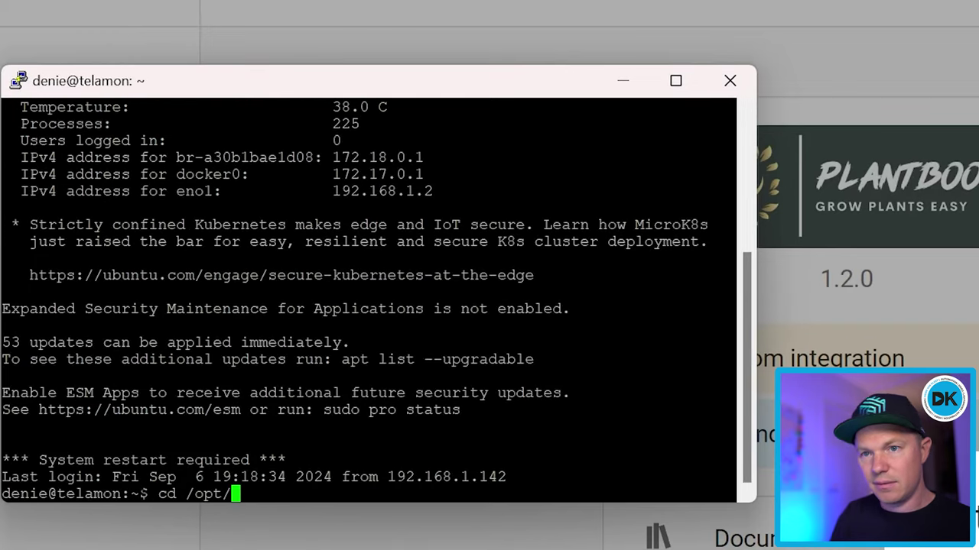
text(homeassistant)
key(Return)
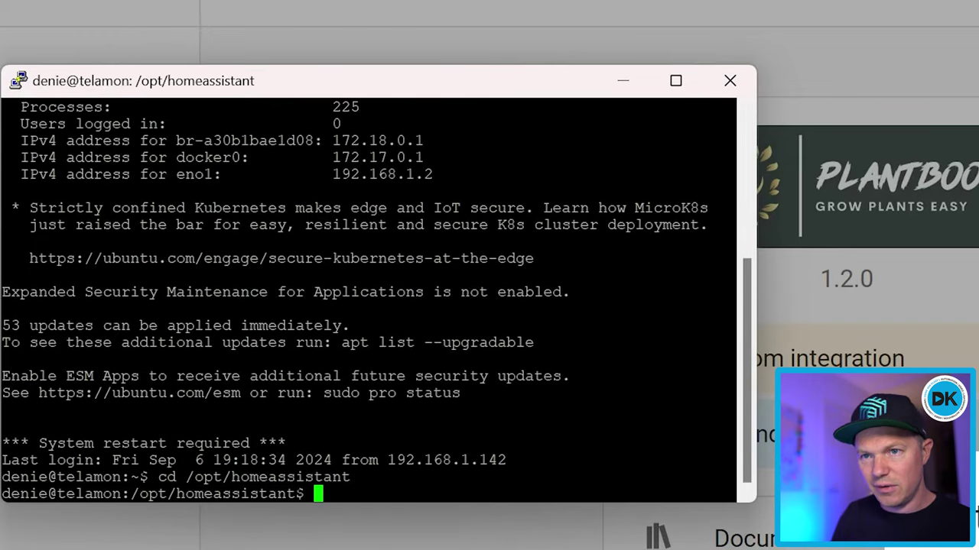
Look up the available subdirectories and change into config/www/.
text(cd)
key(Tab)
key(Tab)
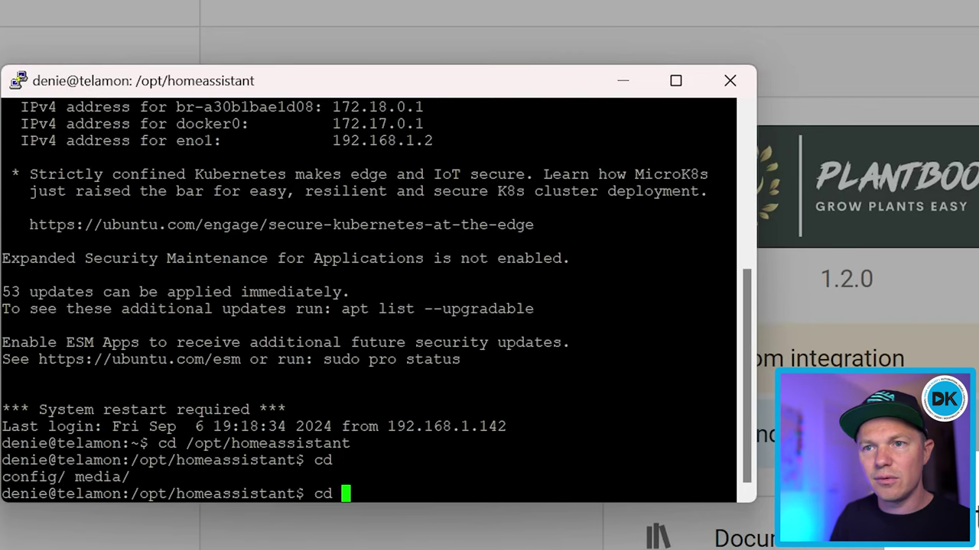
text(c)
key(Tab)
text(w)
key(Tab)
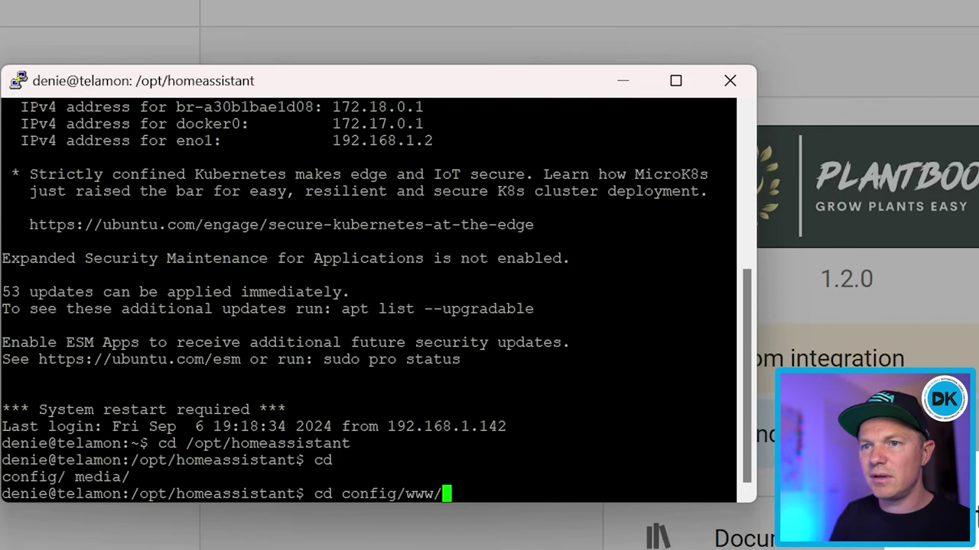
text(im)
key(BackSpace)
key(BackSpace)
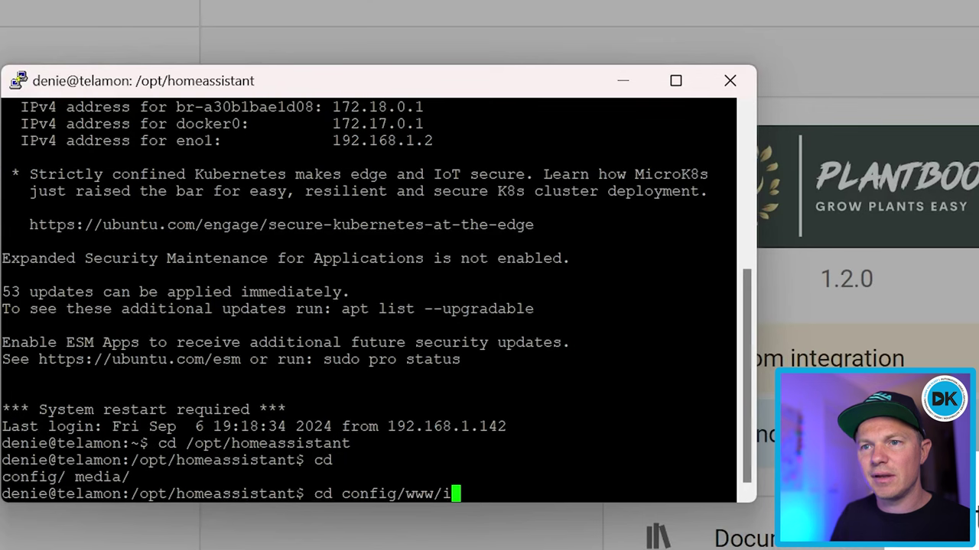
key(Return)
Try to create an "images" directory in config/www, and list the directory's contents with ownership and permissions.
text(mkdir images)
key(Return)
text(ls -la)
key(Return)
text(sudo -s)
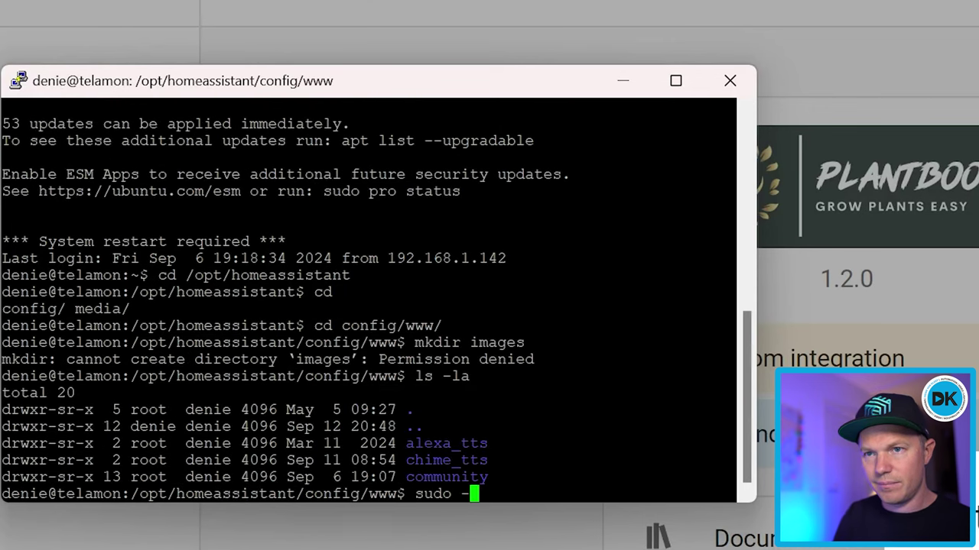
key(Return)
key(Return)
text(mkdir images)
key(Return)
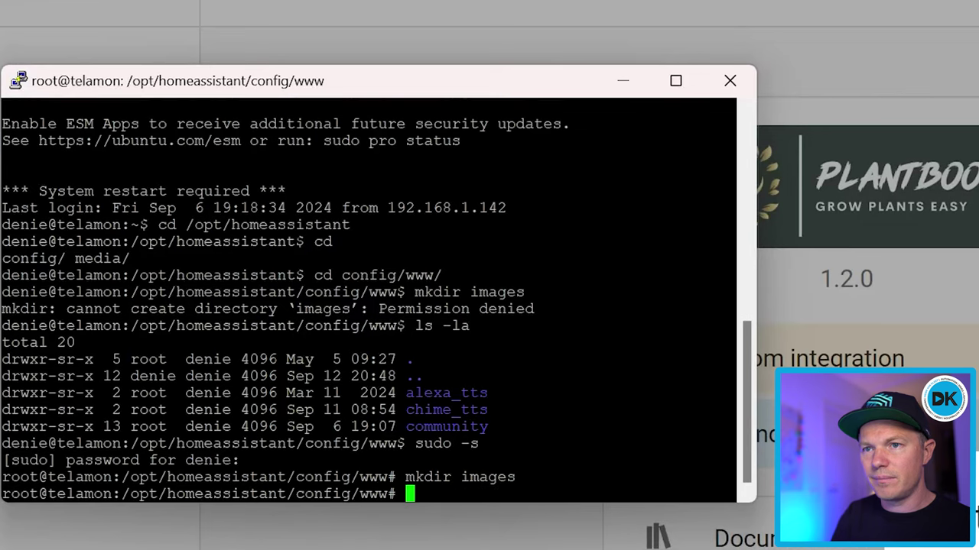
Change into images/ and create a "plants" directory inside it.
text(cd images/)
key(Return)
text(mkdir plants)
key(Return)
Return to /opt/homeassistant and list its contents with ownership and permissions.
text(cd /opt/homeassistant)
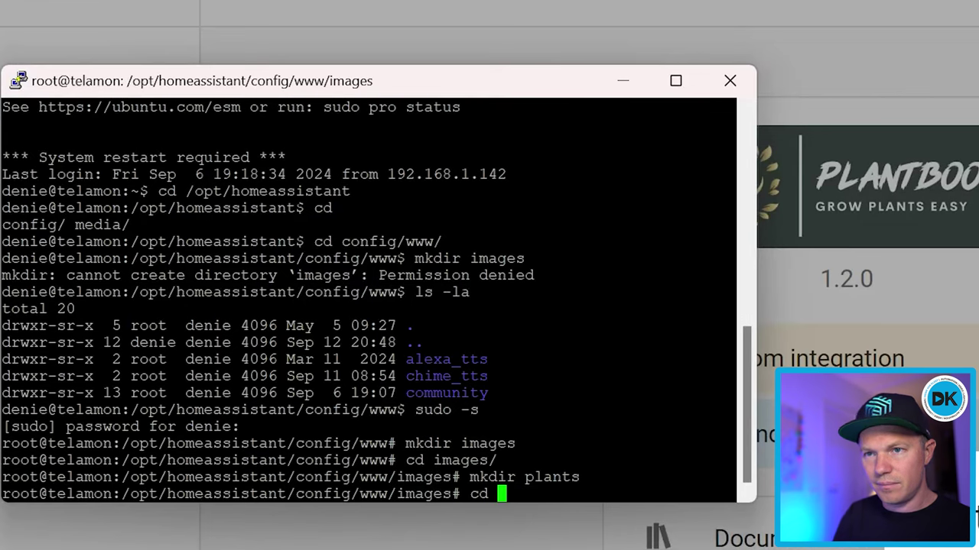
key(Return)
text(ls -la)
key(Return)
Recursively assign config/ to the login user and group with sudo chown -R, and enter the command cd config/www/images/plants/.
text(chmod -R)
key(ctrl+u)
text(sudo chown -R)
text( denie:denie )
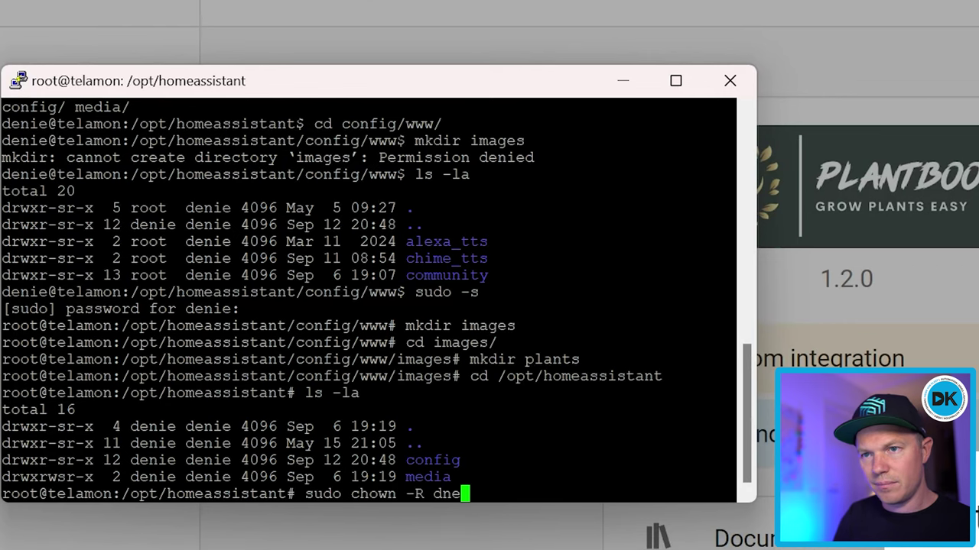
text(config/)
key(Return)
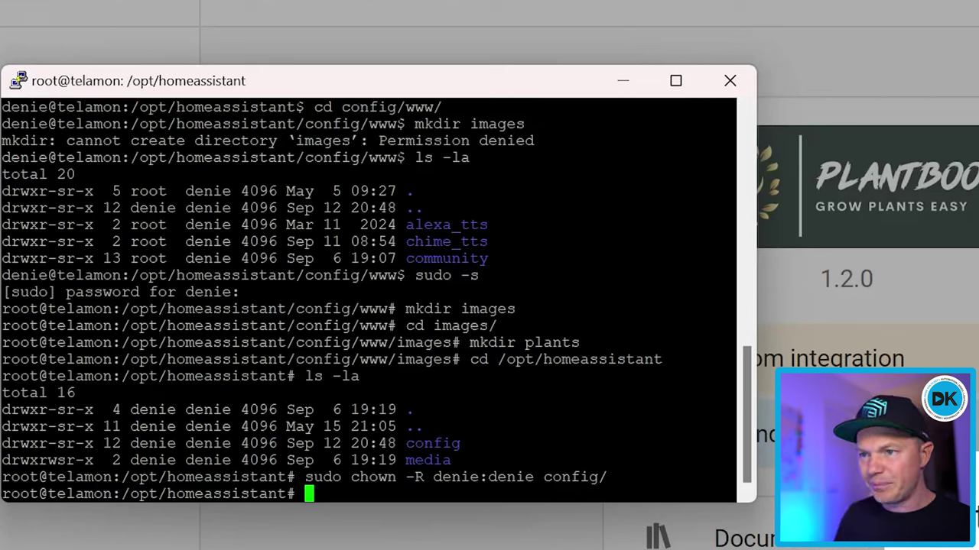
text(cd config/www/)
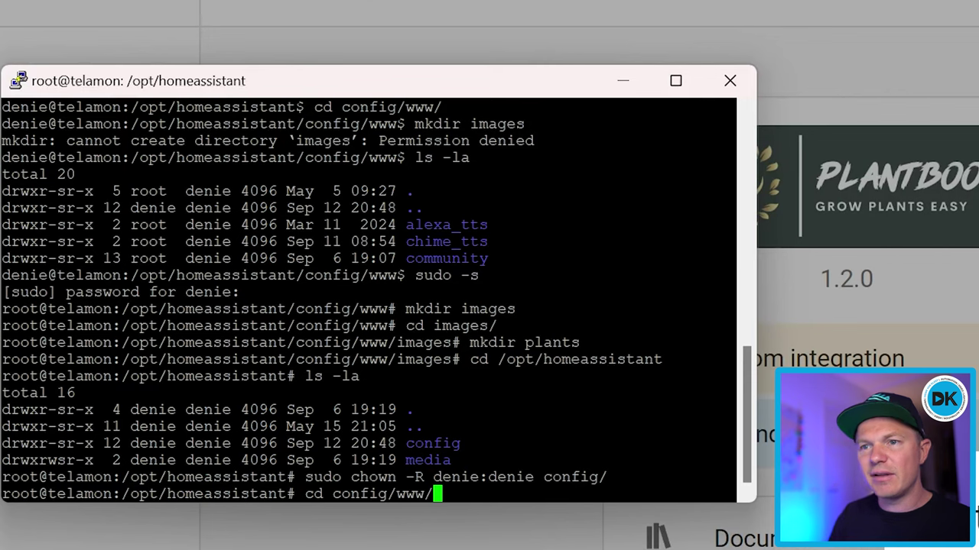
text(images/plants/)
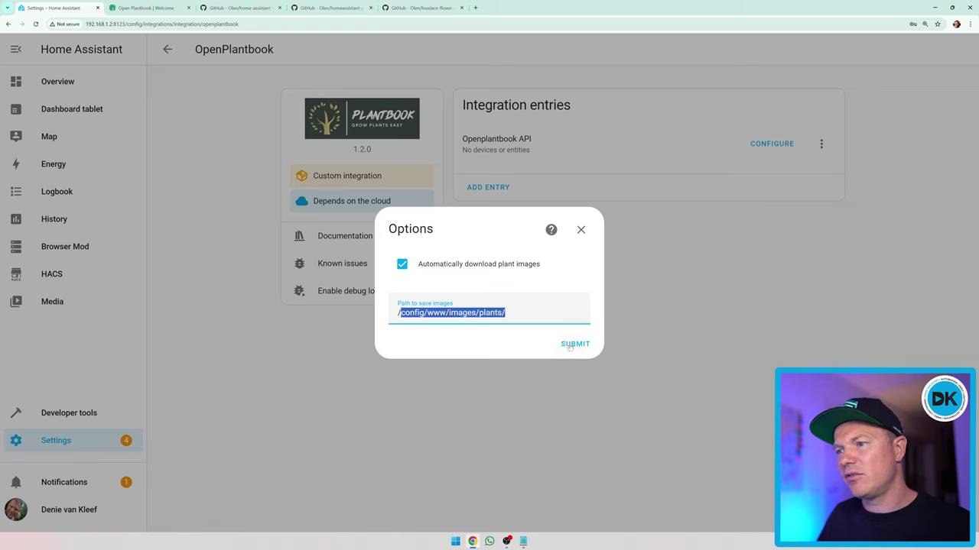
Back in Home Assistant, submit the OpenPlantbook options with automatic image download enabled and finish the dialog.
click(572, 343)
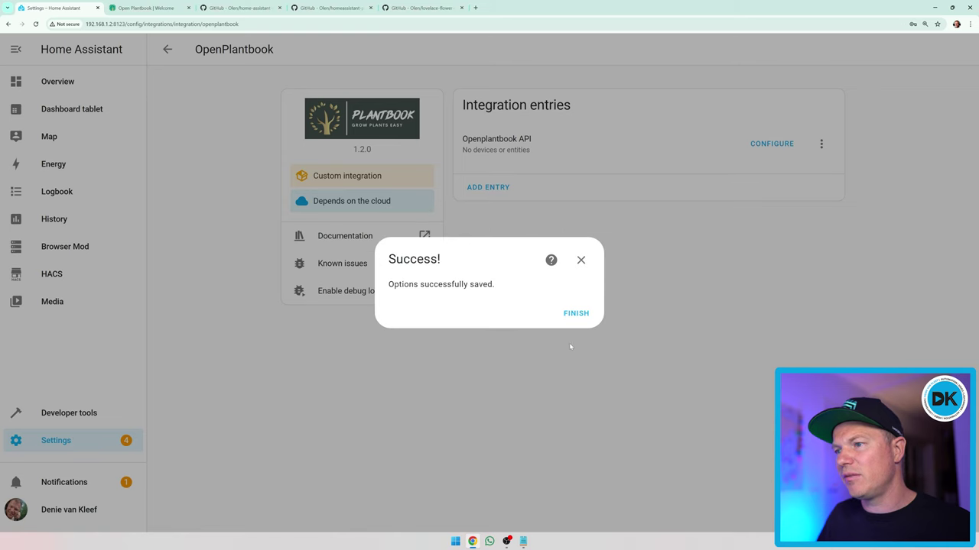
click(574, 313)
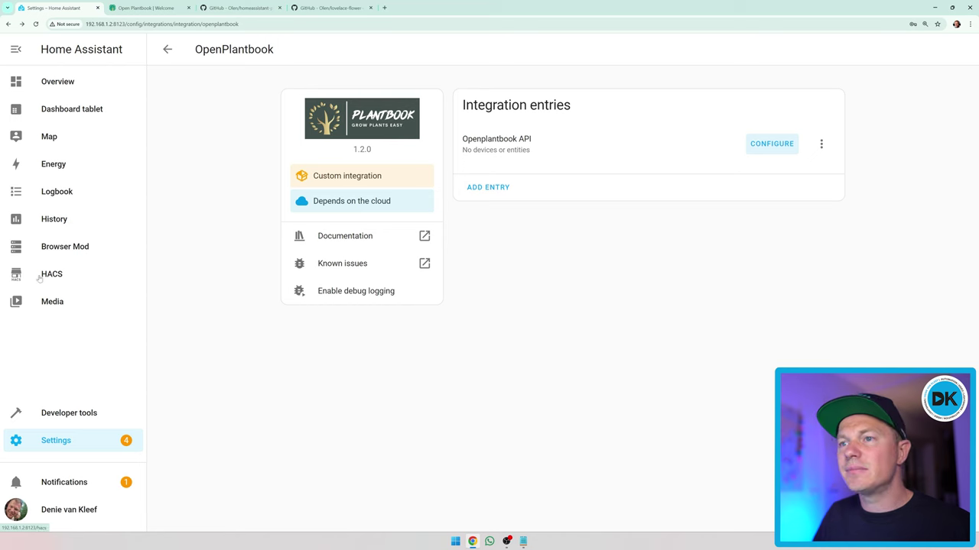
Open the custom repositories dialog in HACS and copy the web address of the Olen/homeassistant-plant GitHub repository.
click(38, 278)
click(957, 49)
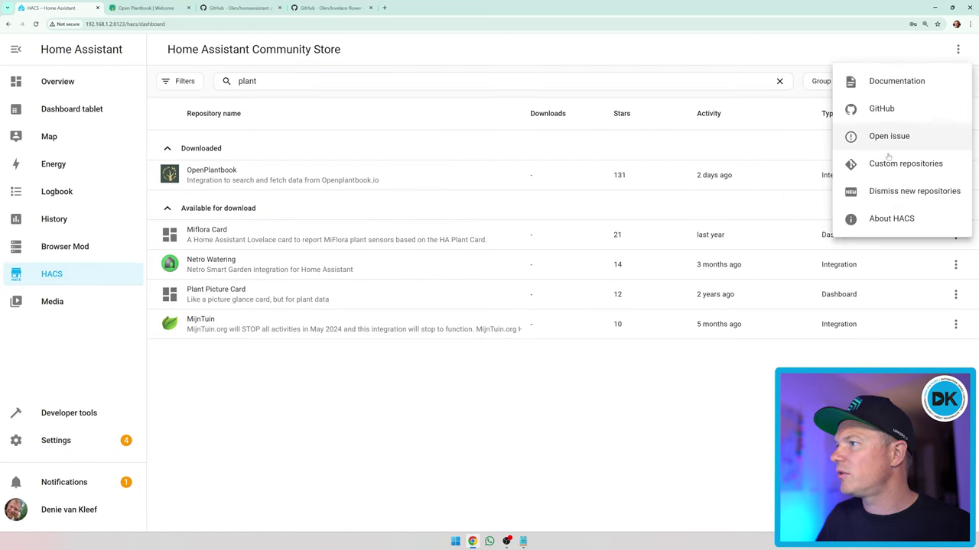
click(891, 163)
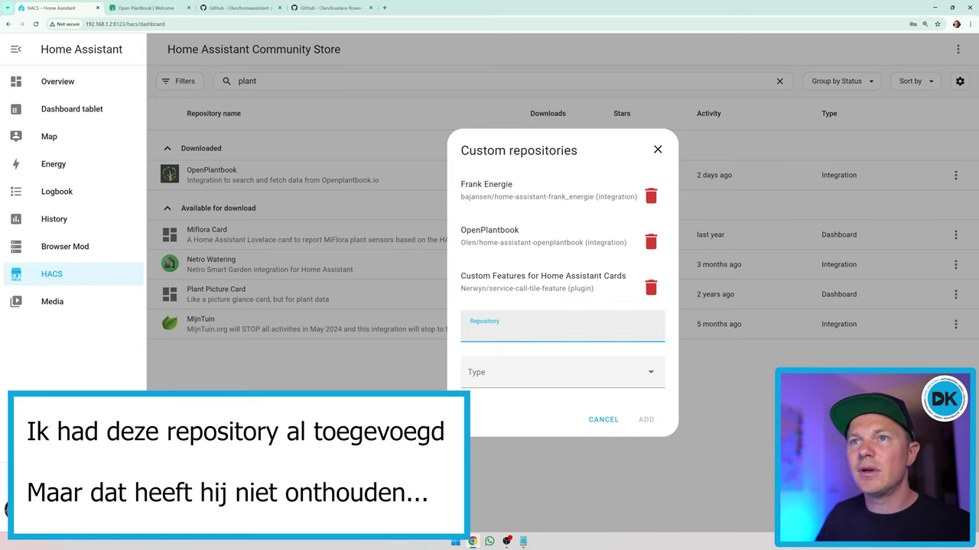
click(235, 9)
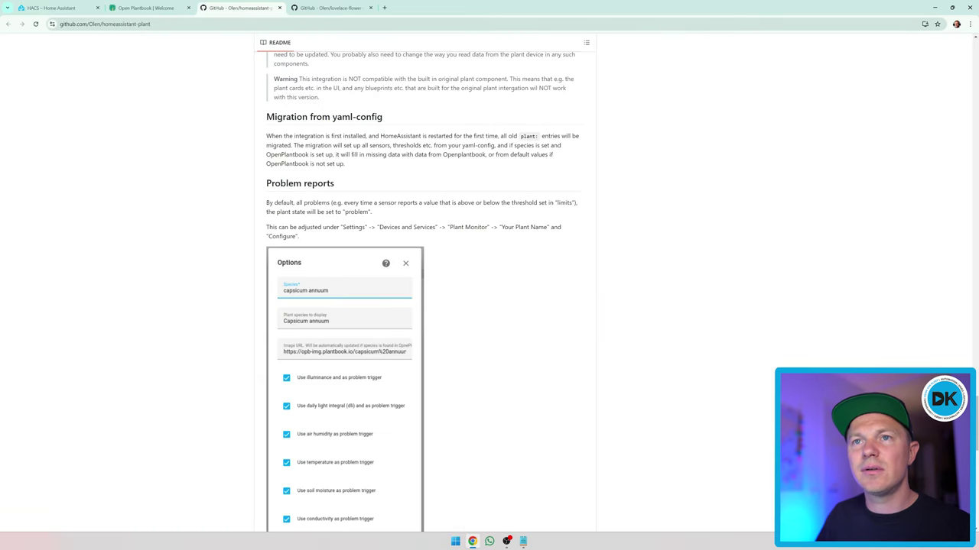
click(153, 24)
key(ctrl+c)
key(BackSpace)
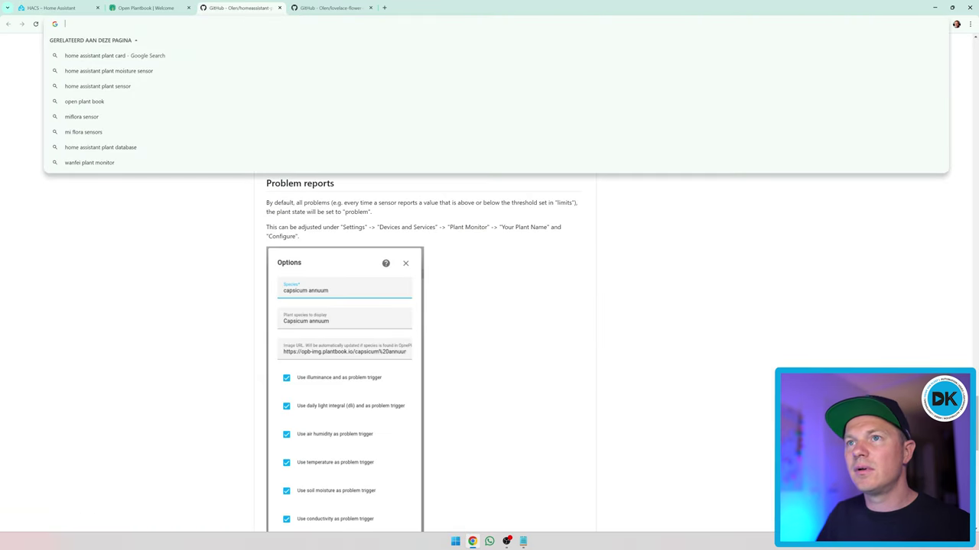
key(ctrl+1)
key(ctrl+v)
click(515, 377)
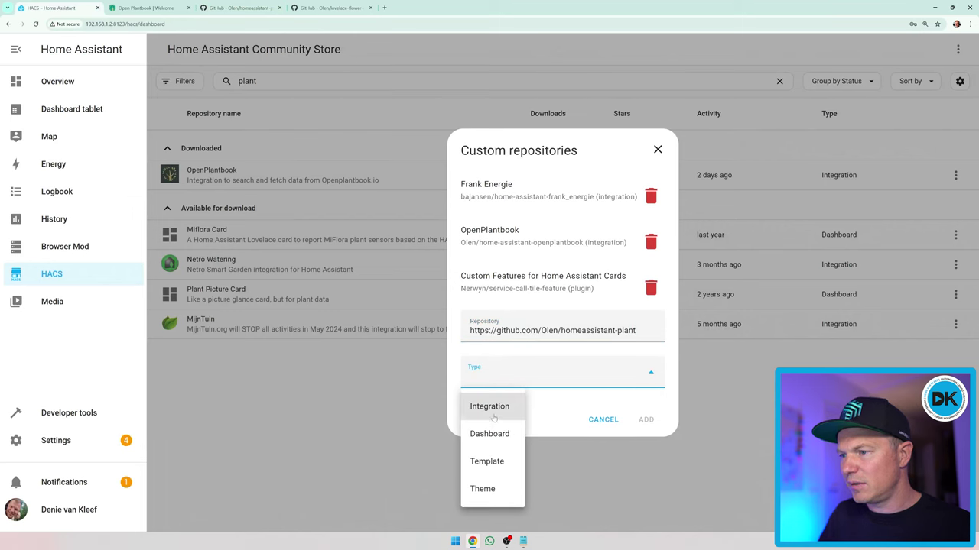
click(493, 406)
click(643, 422)
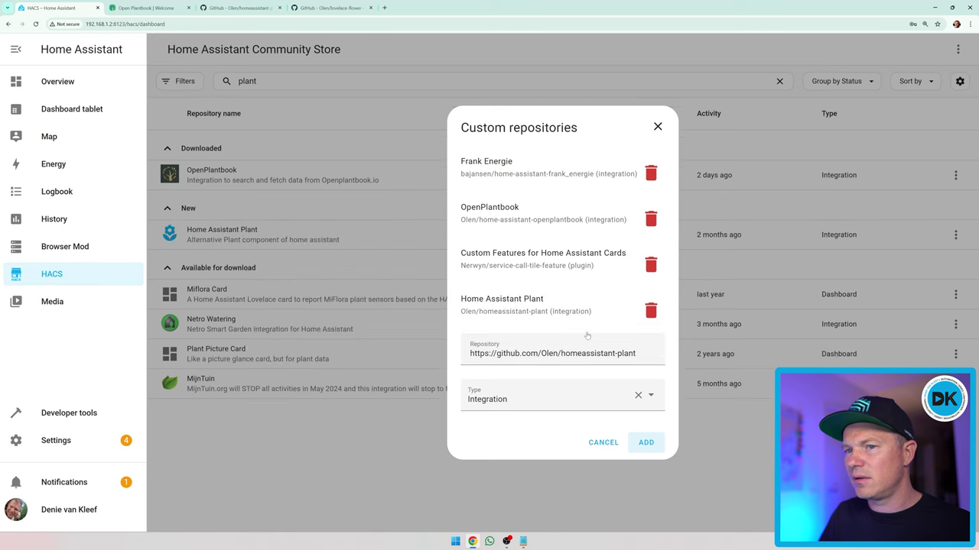
click(658, 127)
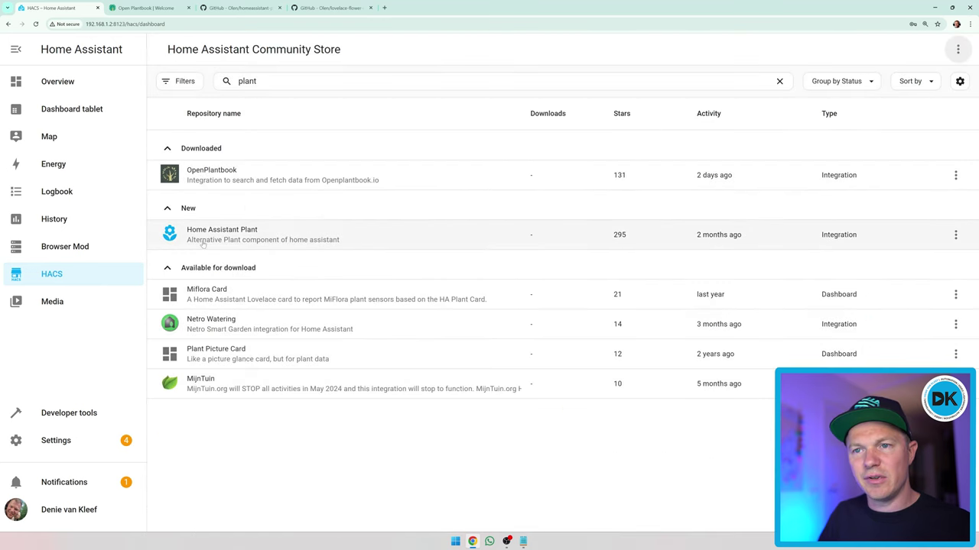
Download version v2024.7.0 of the Home Assistant Plant integration from HACS.
click(232, 238)
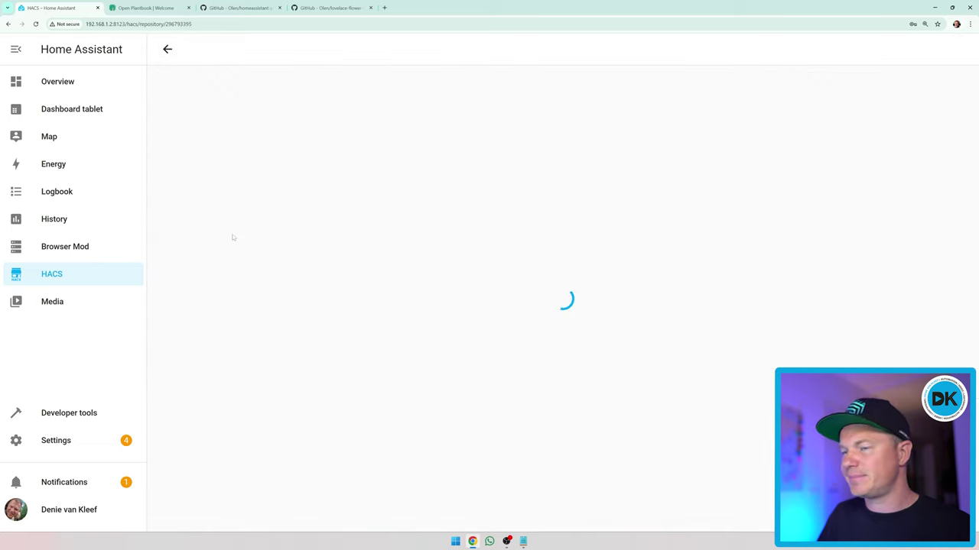
click(917, 514)
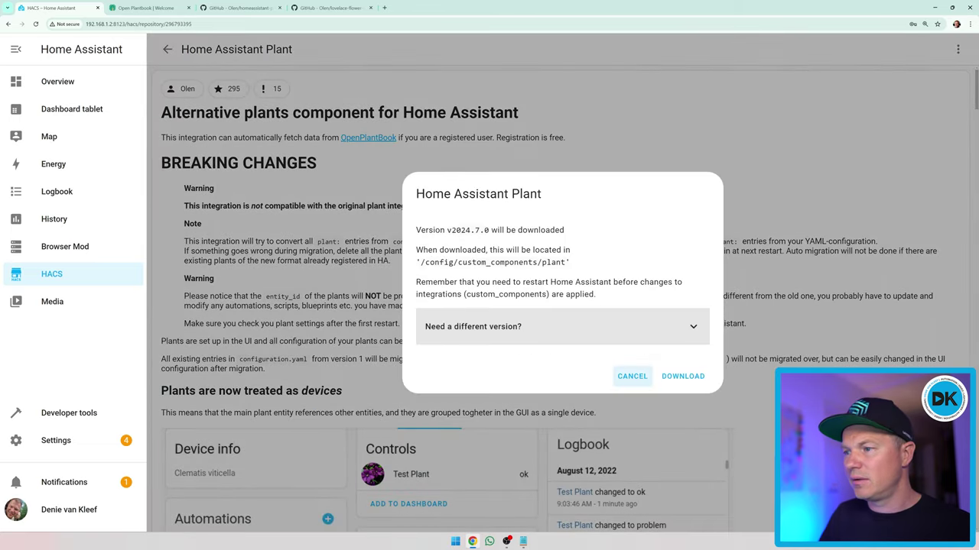
click(692, 379)
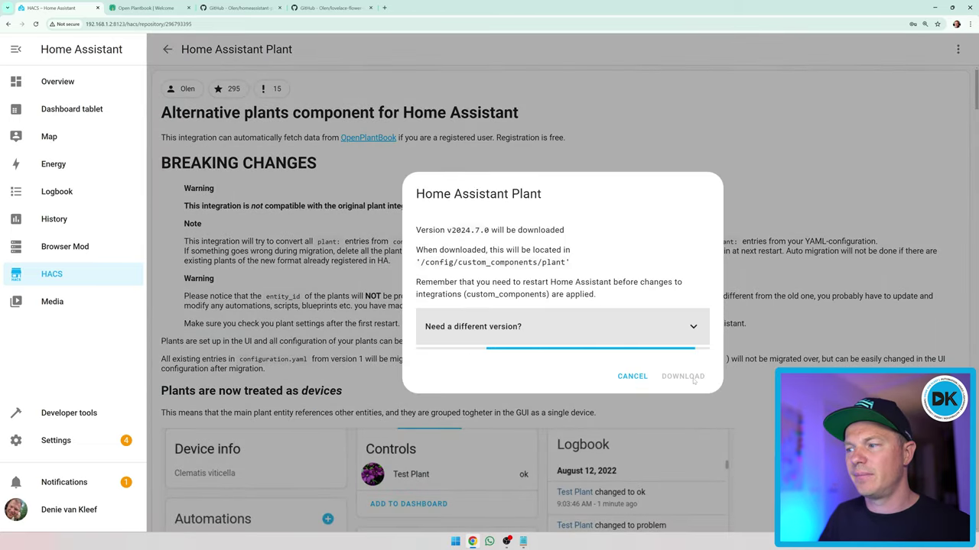
Restart Home Assistant through the restart-required repair for Home Assistant Plant and finish the dialog.
click(59, 450)
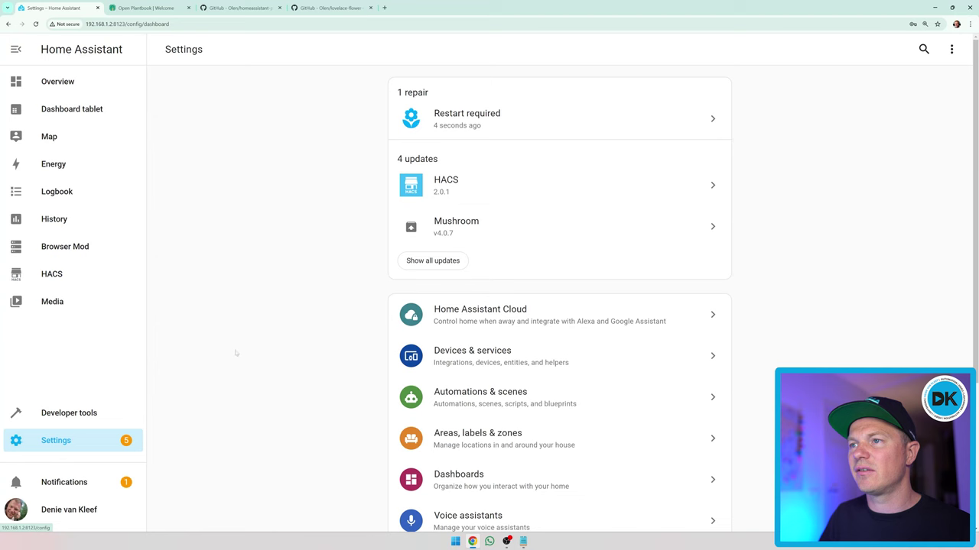
click(462, 118)
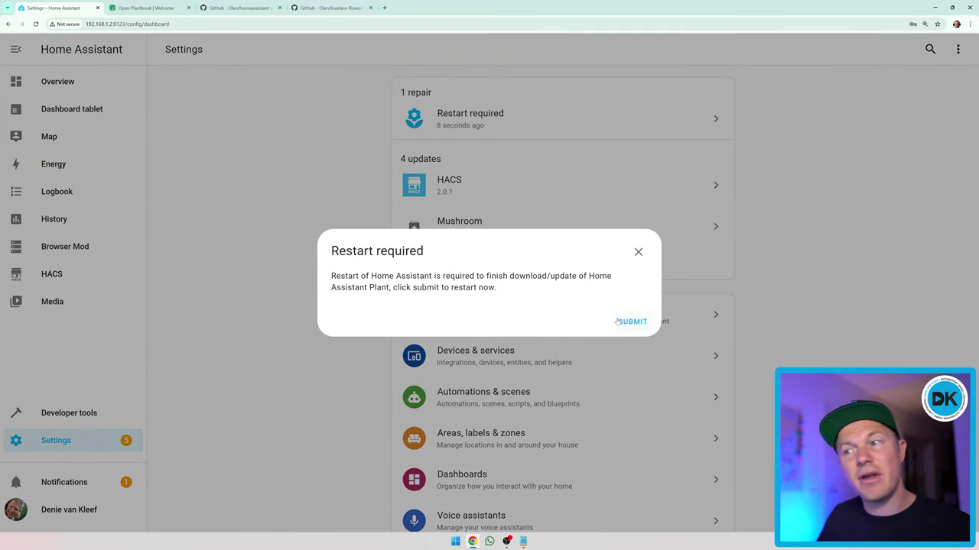
click(625, 322)
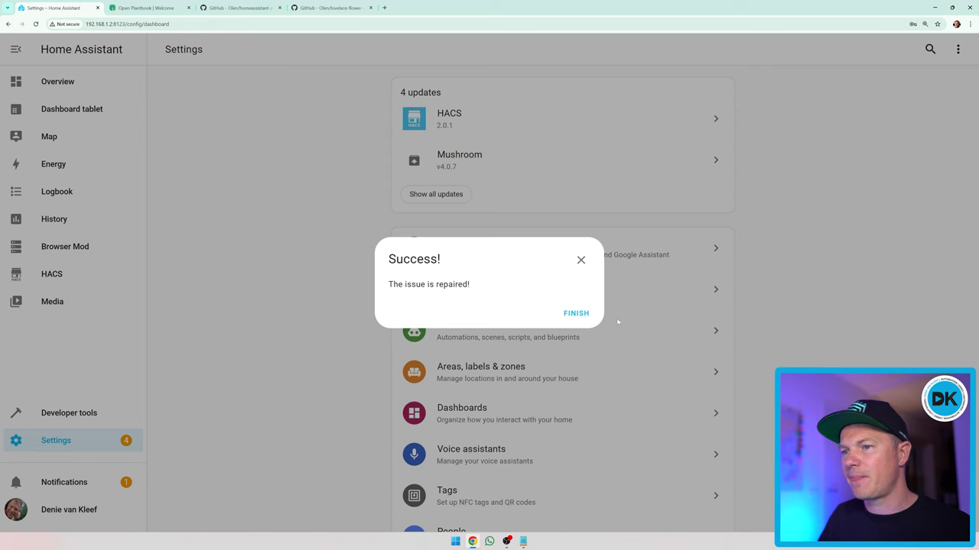
click(576, 314)
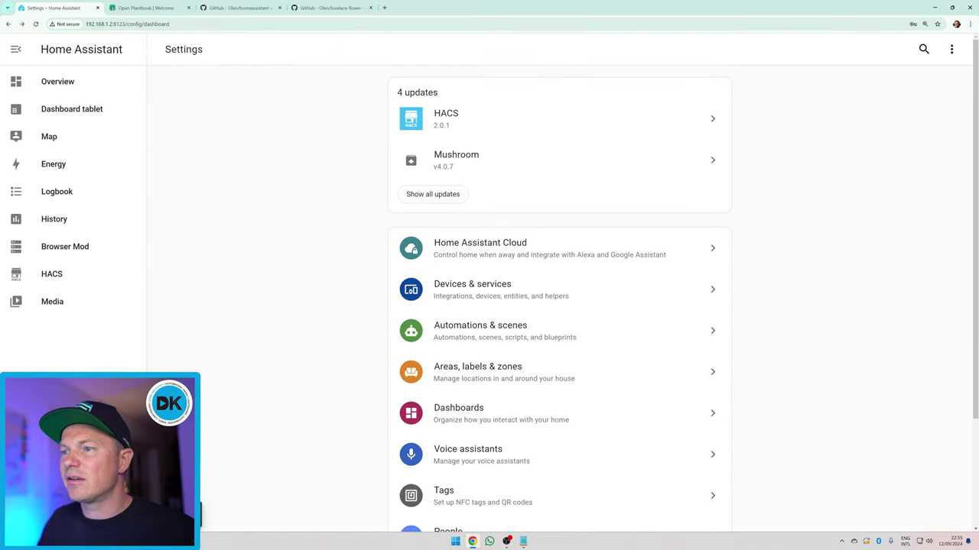
Search for "plant" among the integrations that can be added and start setting up Plant Monitor.
click(482, 291)
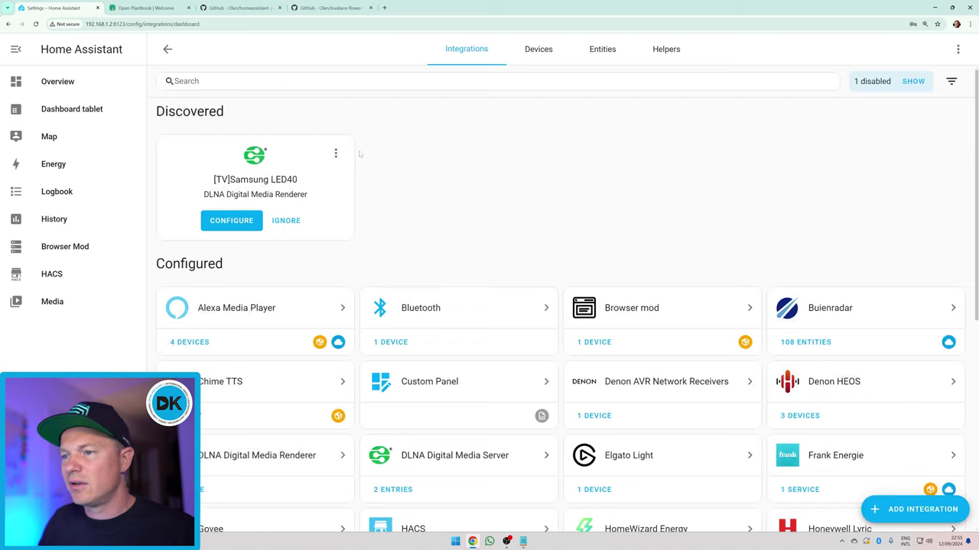
scroll(464, 263, down, 5)
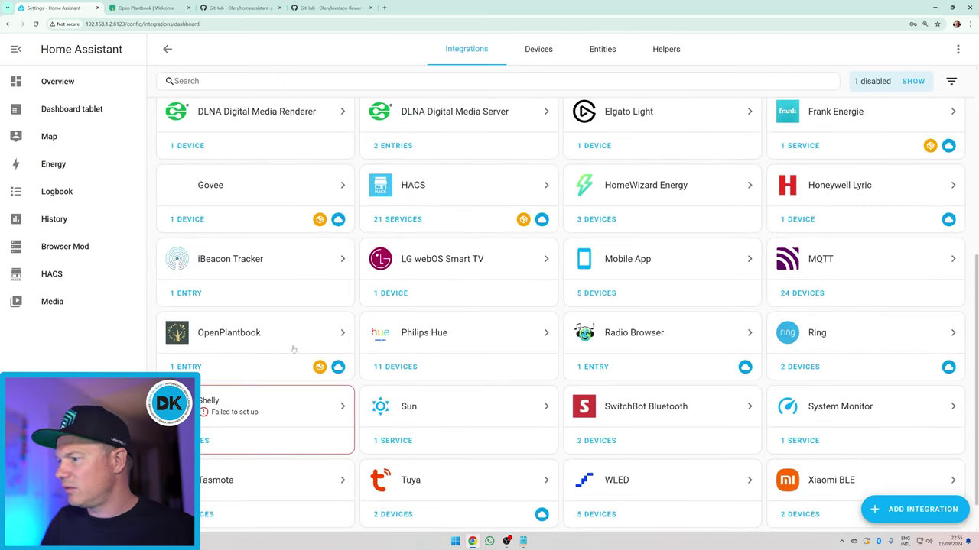
click(914, 509)
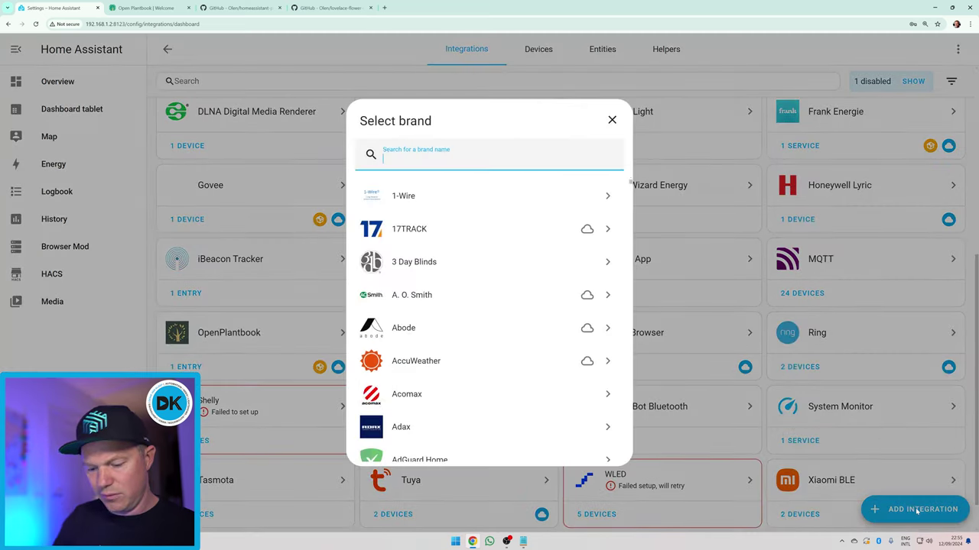
text(plant)
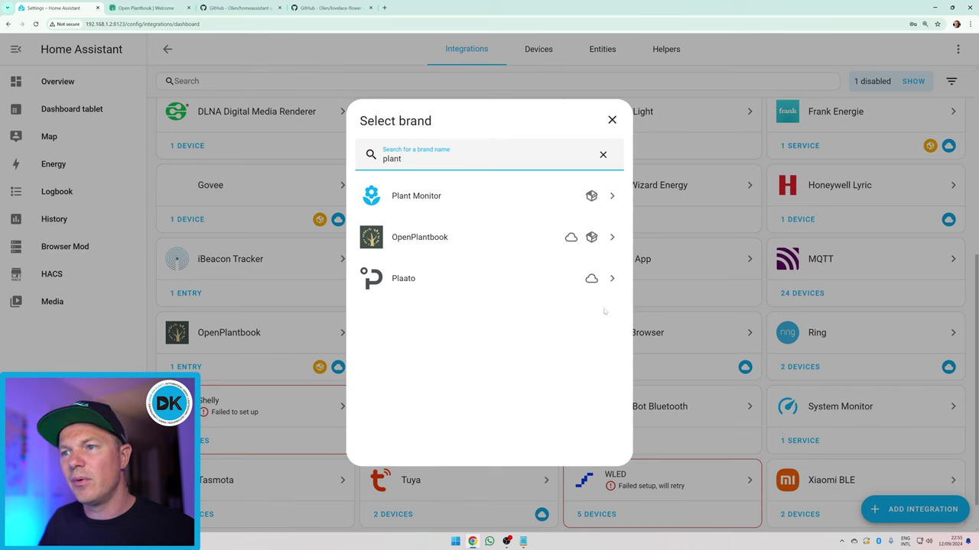
click(413, 183)
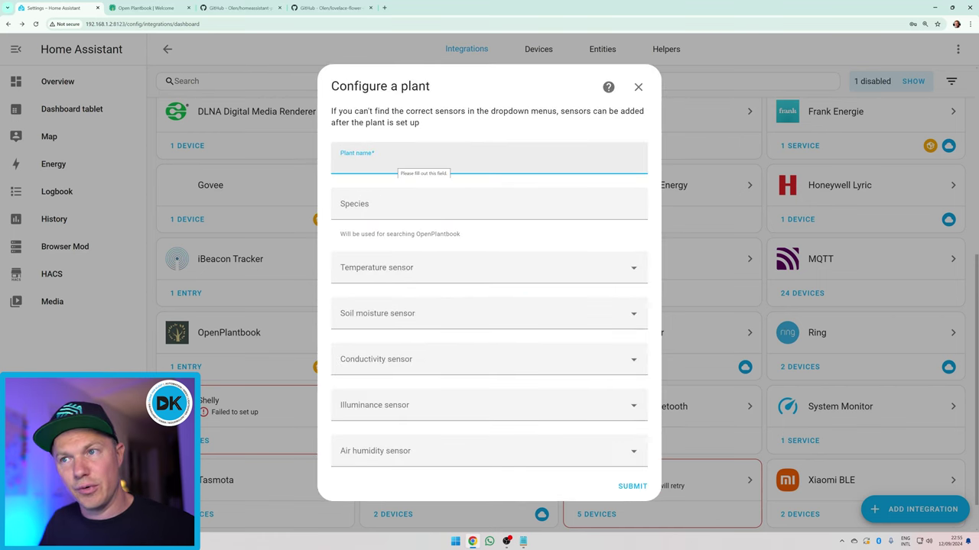
Name the new plant "Vingerplant" and leave its species empty.
text(V)
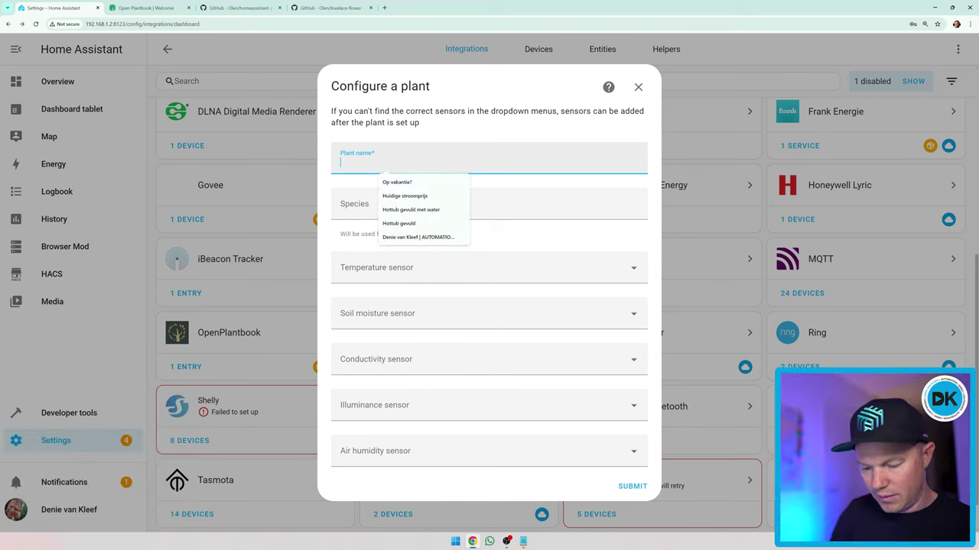
text(ingerplant)
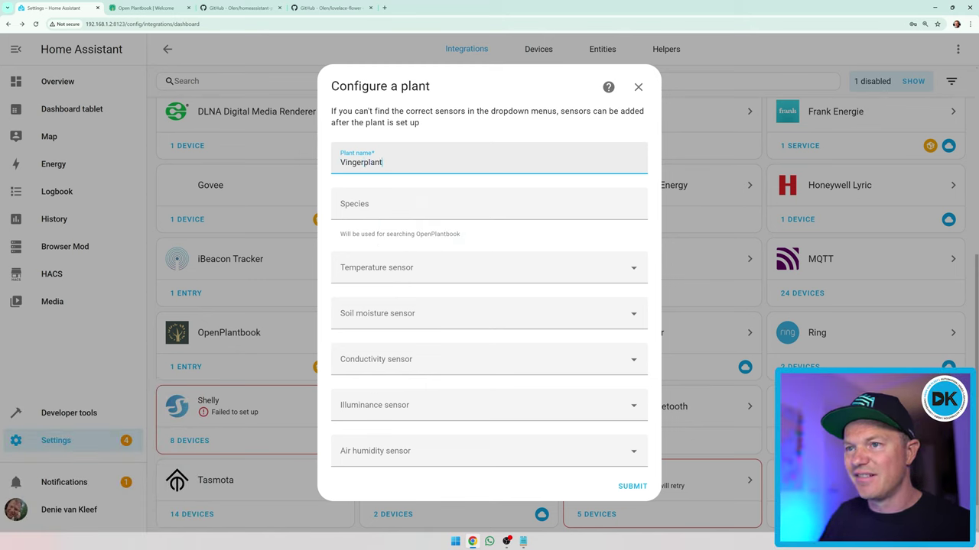
key(Tab)
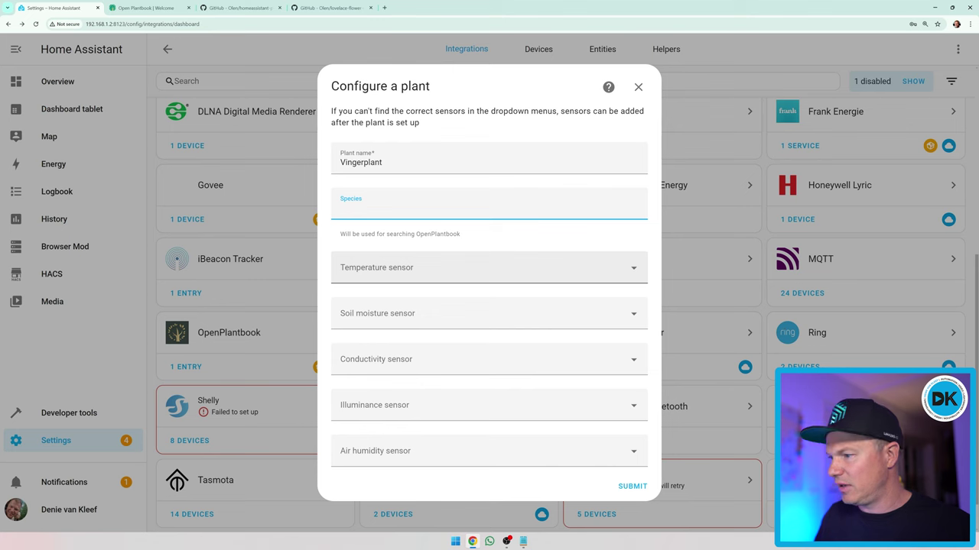
Assign Vingerplant Temperature as the plant's temperature sensor and Vingerplant Moisture as its soil moisture sensor.
click(490, 269)
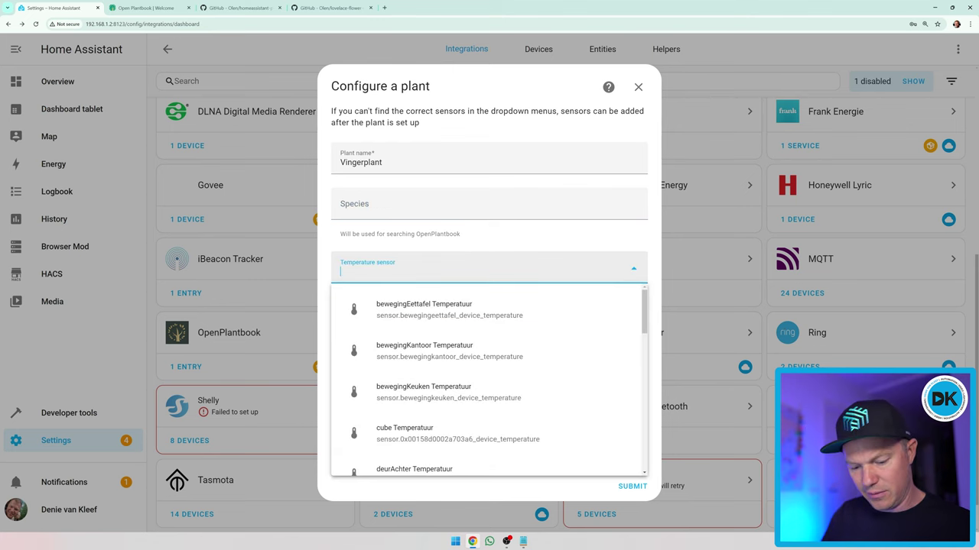
text(V)
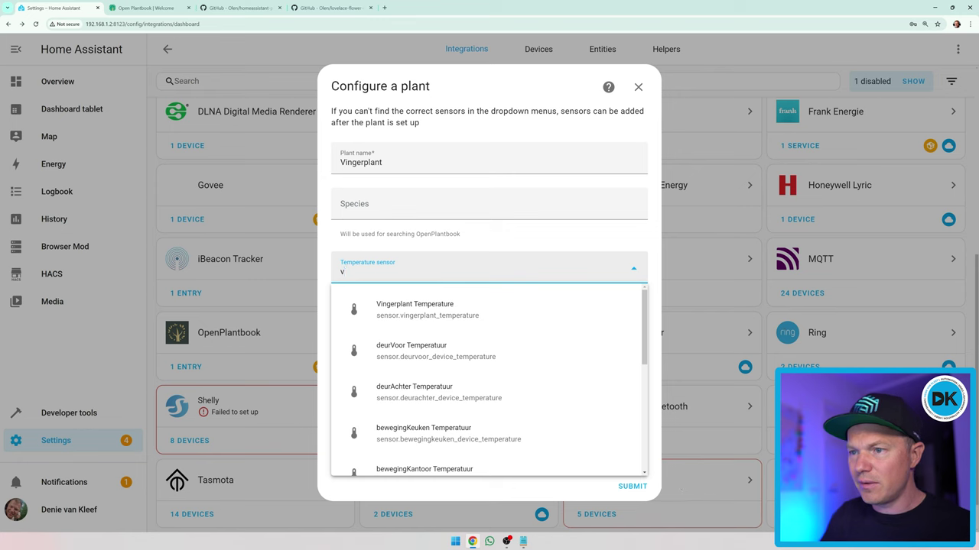
text(in)
key(Down)
key(Return)
key(Tab)
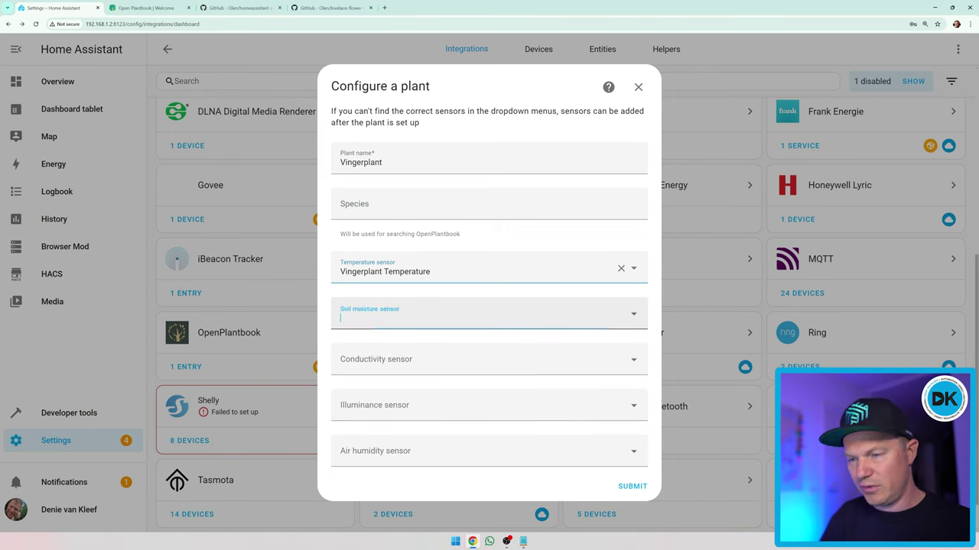
text(vi)
key(Down)
key(Return)
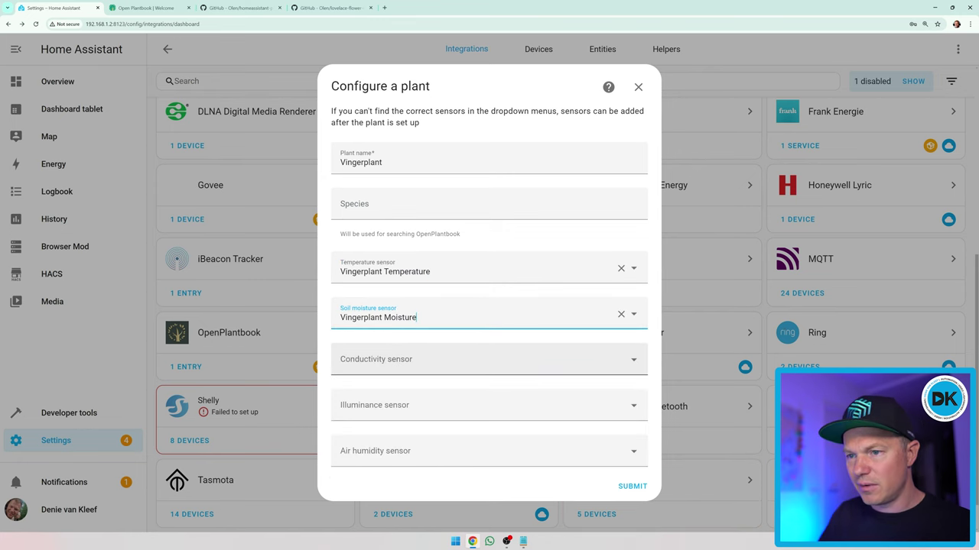
Assign Vingerplant Conductivity as the plant's conductivity sensor and Vingerplant Illuminance as its illuminance sensor.
key(Tab)
text(vi)
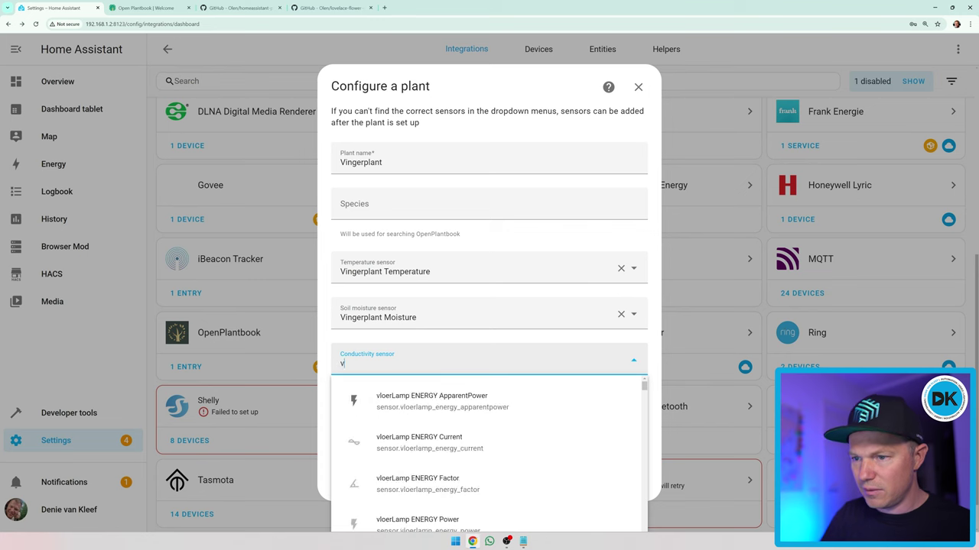
click(386, 425)
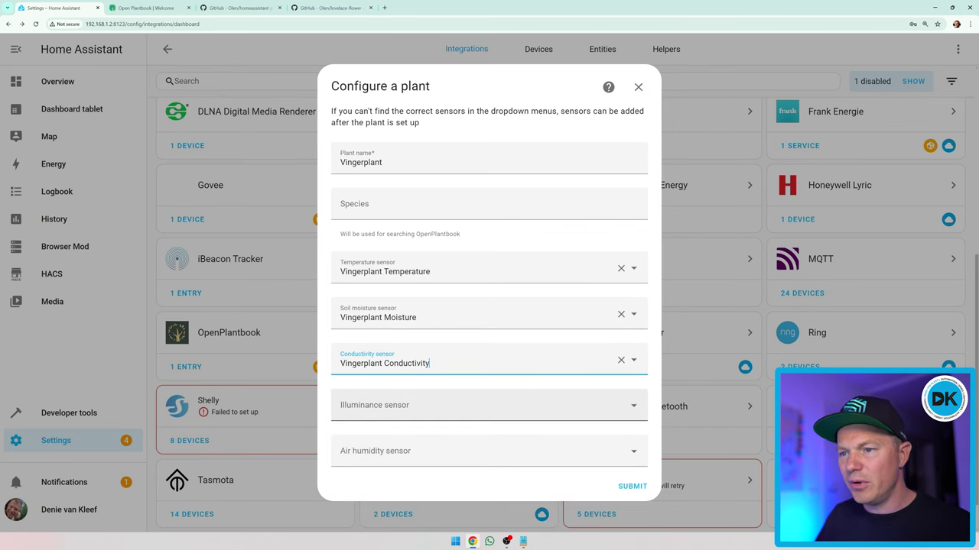
click(397, 405)
text(ving)
click(413, 365)
Try to find an air humidity sensor for the plant by searching for "ving".
click(410, 458)
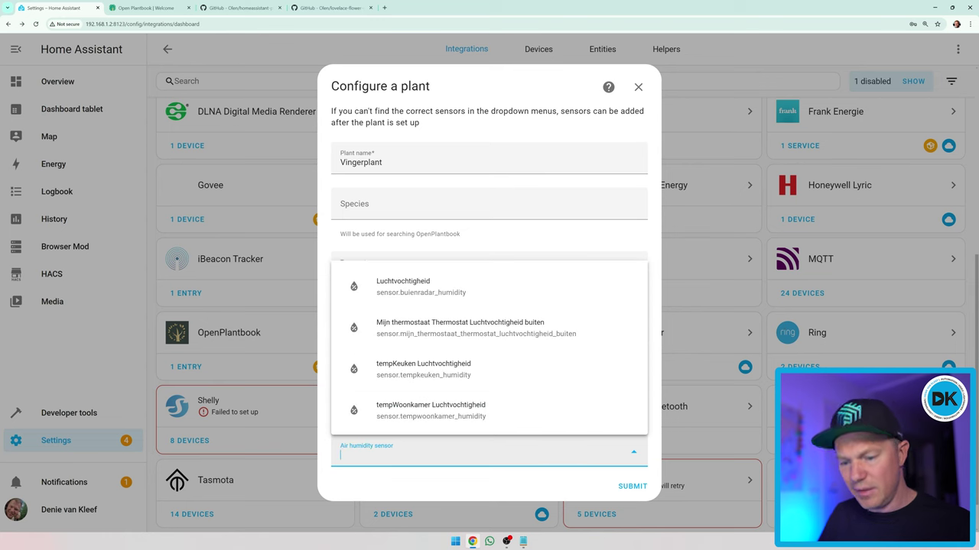
text(ving)
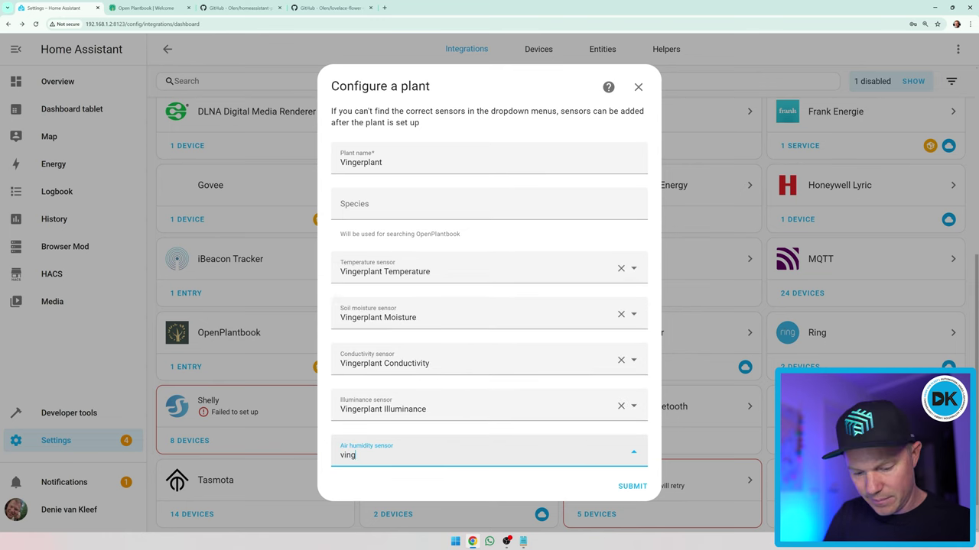
key(BackSpace)
key(BackSpace)
key(BackSpace)
text(ing)
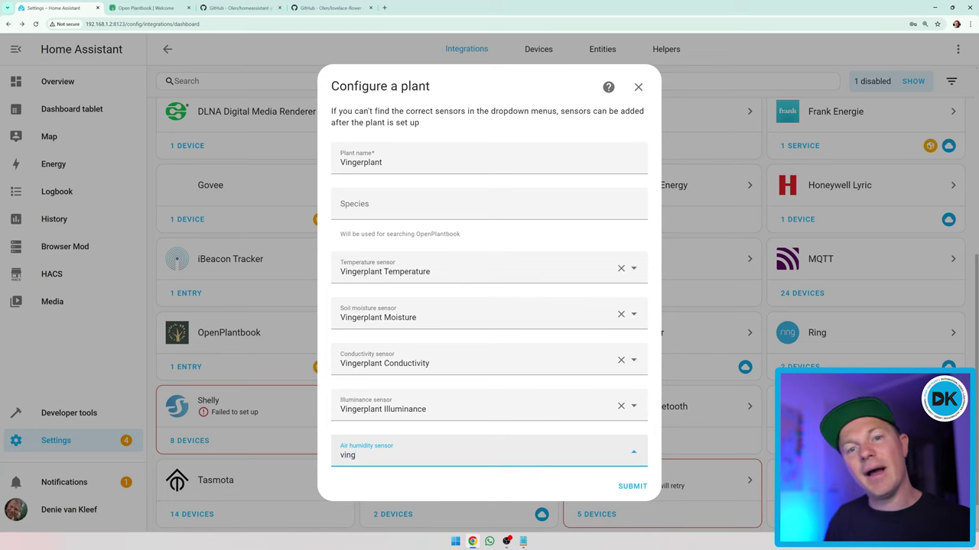
Assign tempWoonkamer Luchtvochtigheid as the plant's air humidity sensor and submit the plant configuration.
key(ctrl+a)
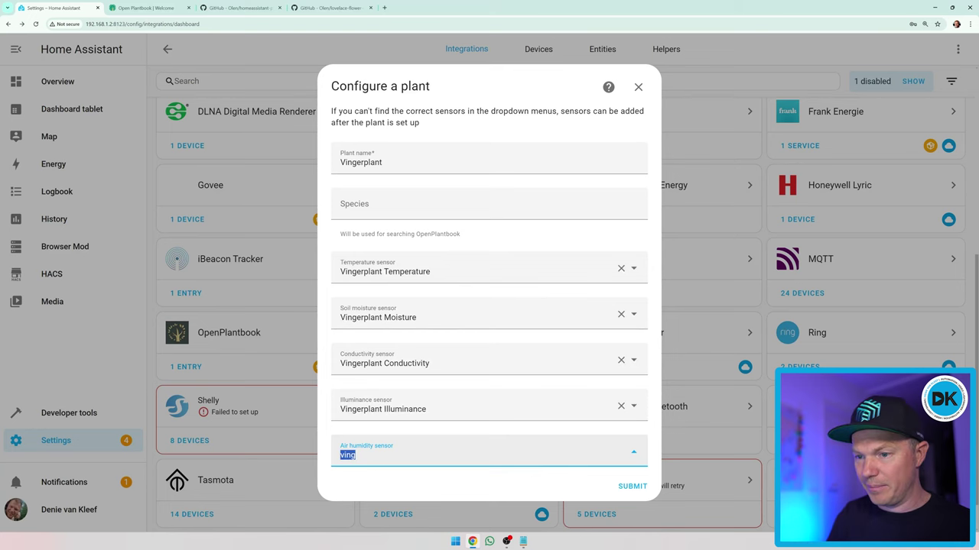
text(w)
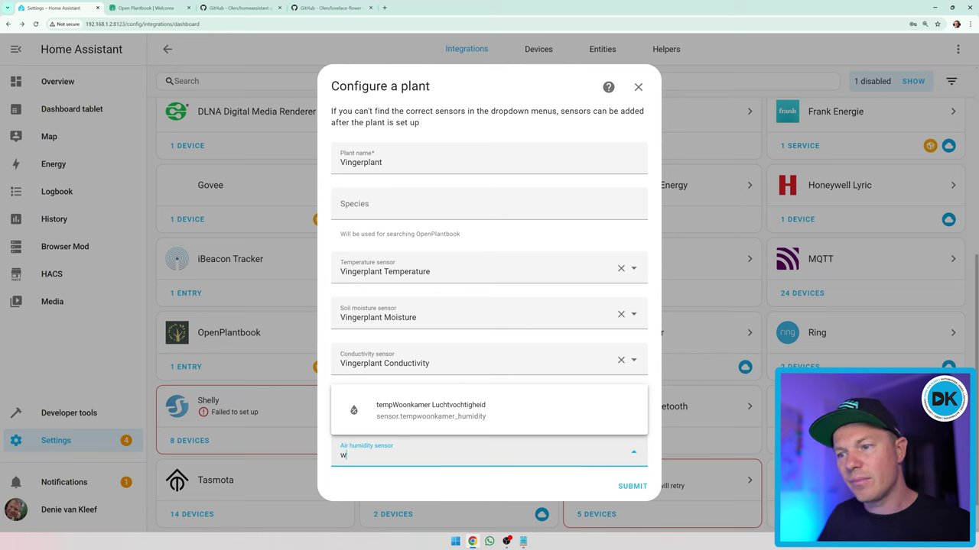
key(Down)
key(Return)
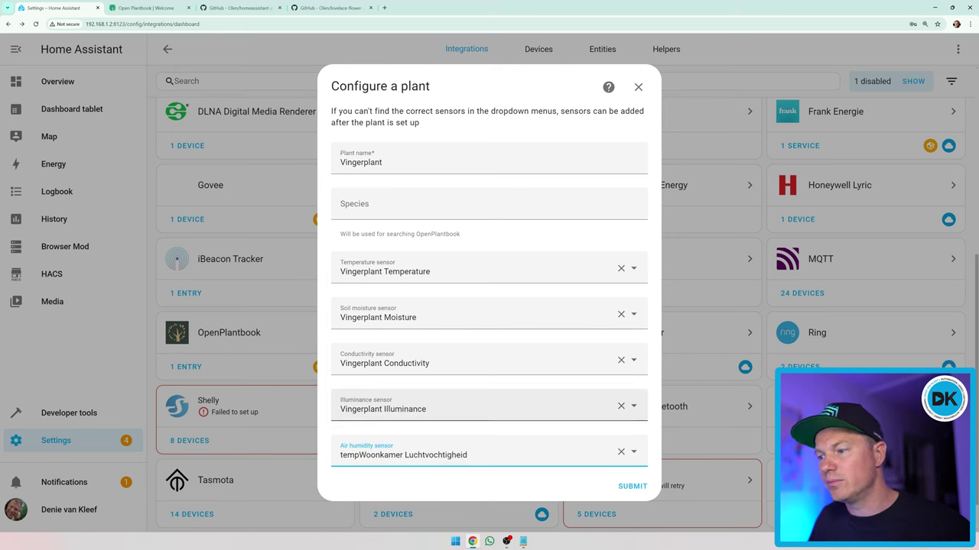
click(632, 490)
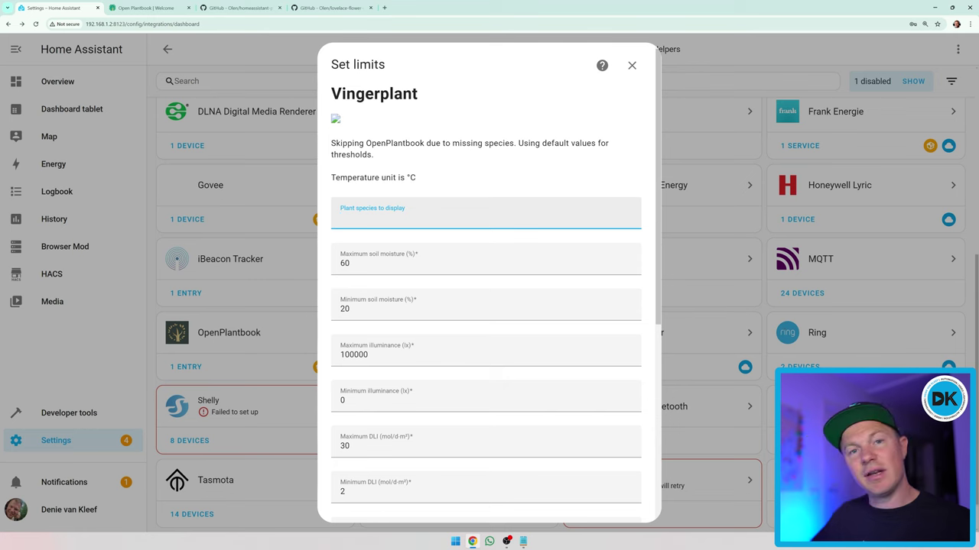
Set the displayed plant species to fatsia japonica and submit Vingerplant's default limits.
text(fatsia japon)
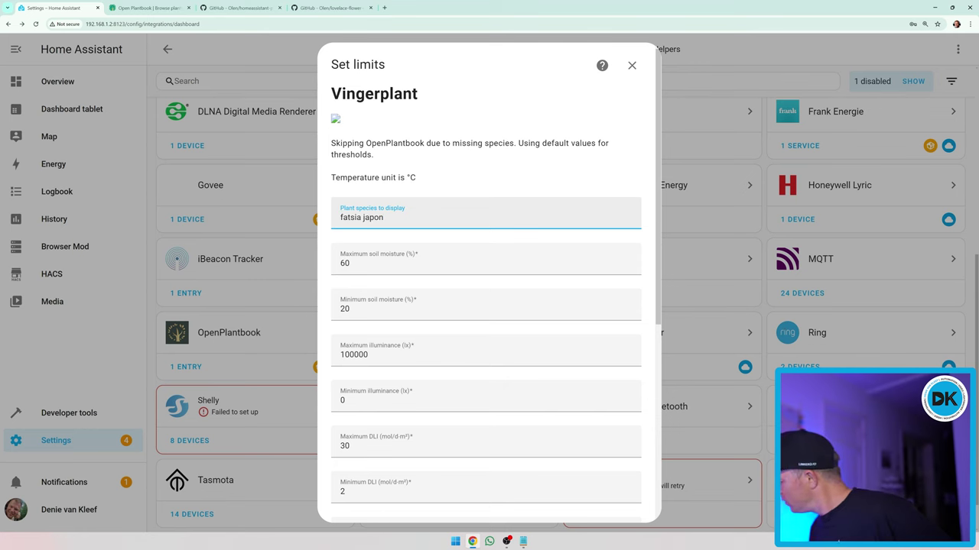
text(ica)
scroll(489, 344, down, 10)
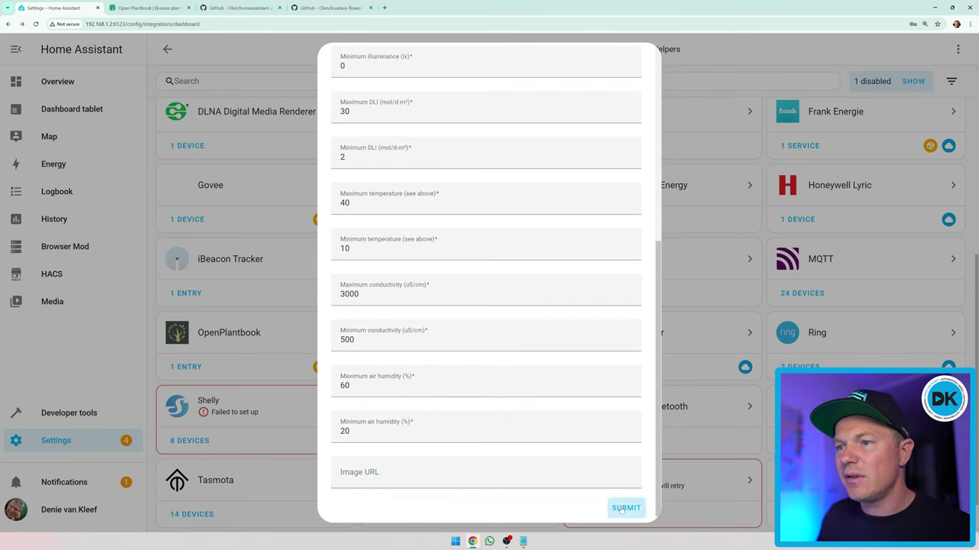
click(625, 508)
Assign Vingerplant to the Living Room area and finish its setup.
click(428, 309)
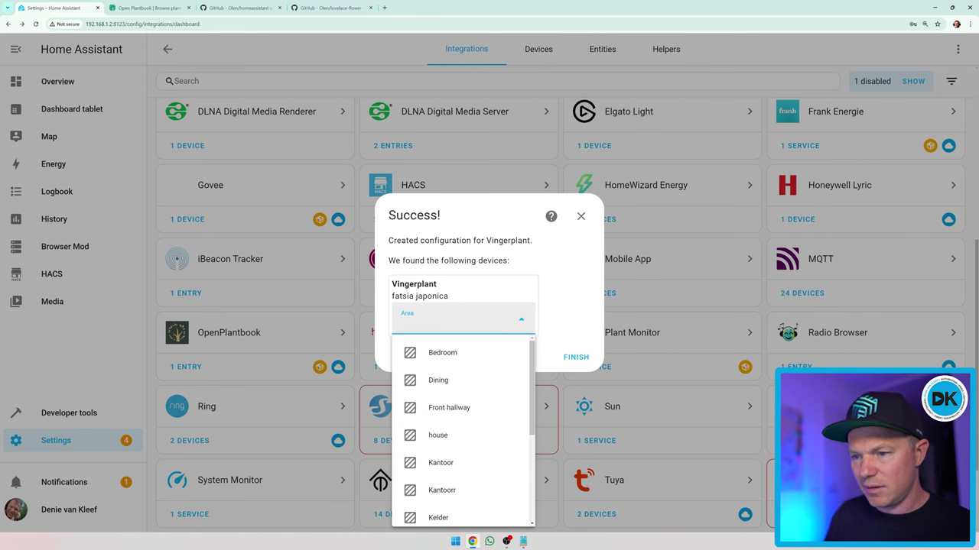
click(452, 357)
click(568, 361)
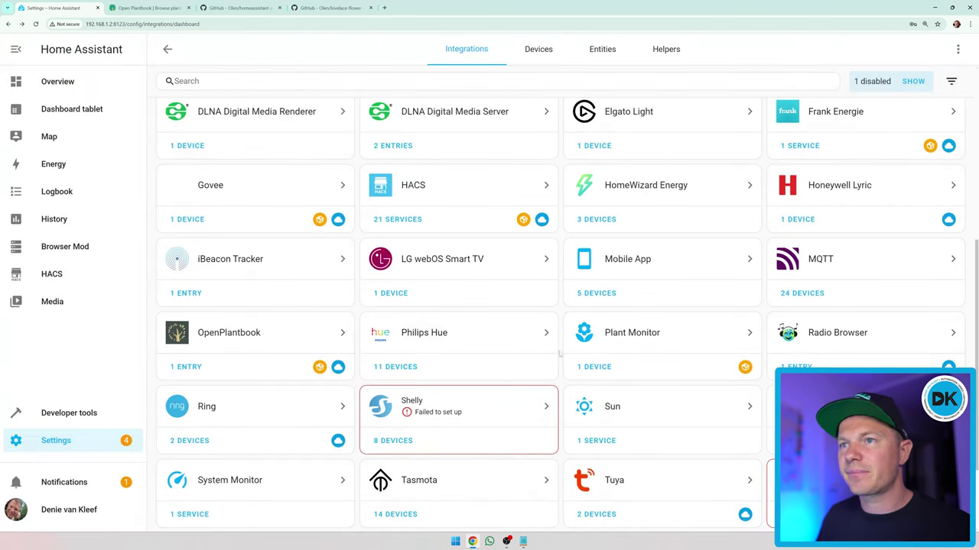
Open the Vingerplant device from Plant Monitor and examine its sensor readings, configured limits and diagnostics.
scroll(518, 290, down, 3)
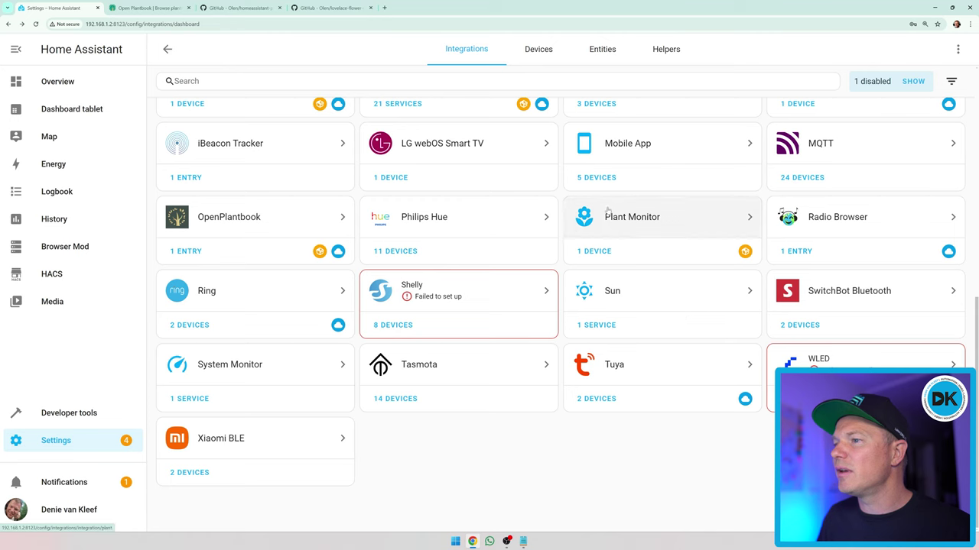
click(614, 248)
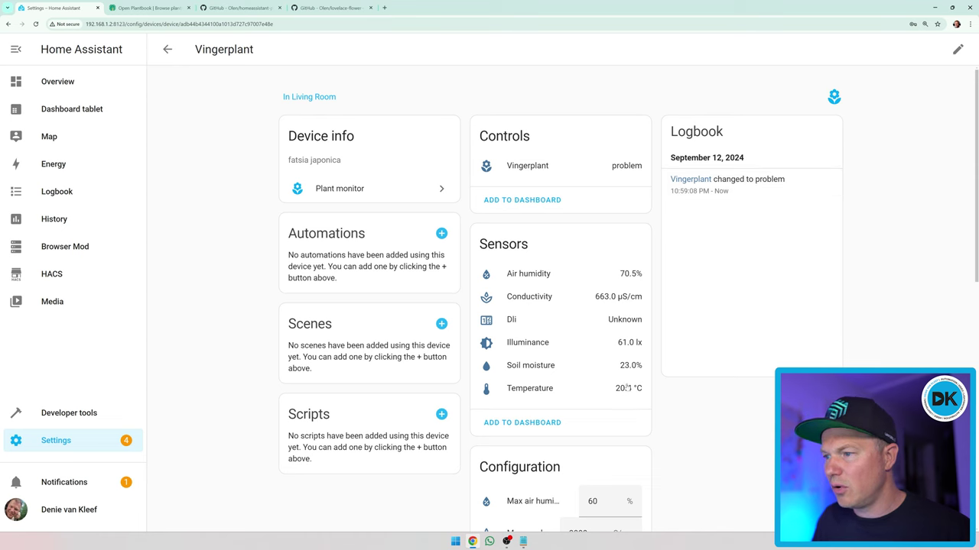
scroll(549, 334, down, 2)
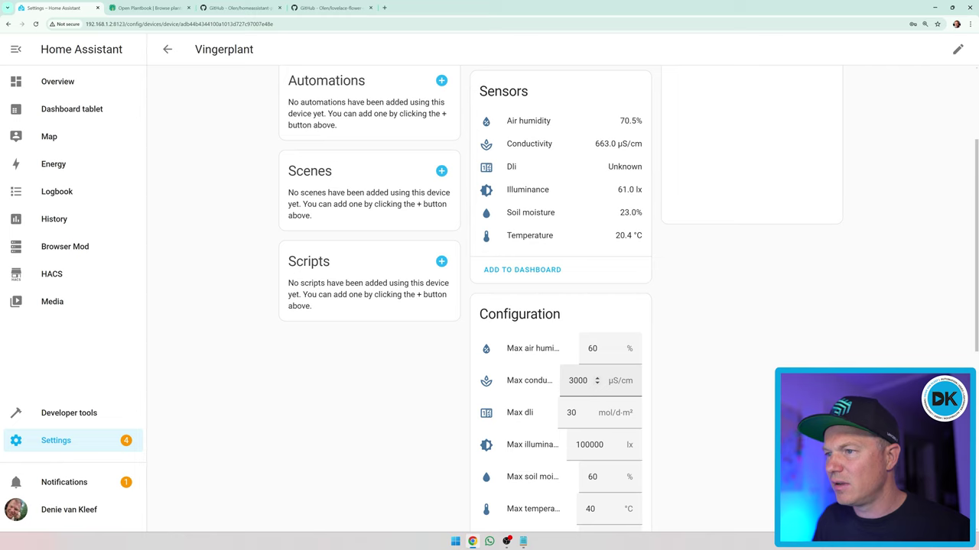
scroll(597, 380, down, 3)
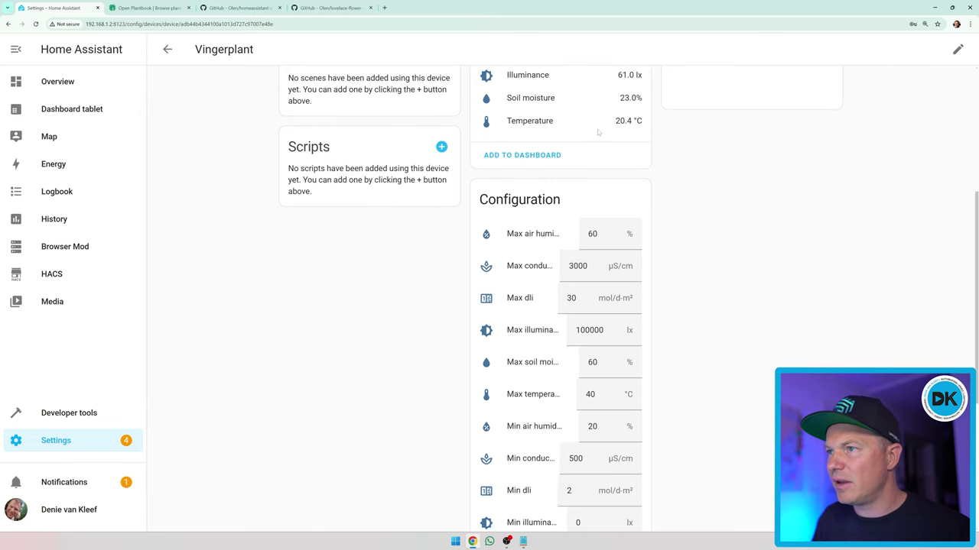
scroll(578, 151, up, 3)
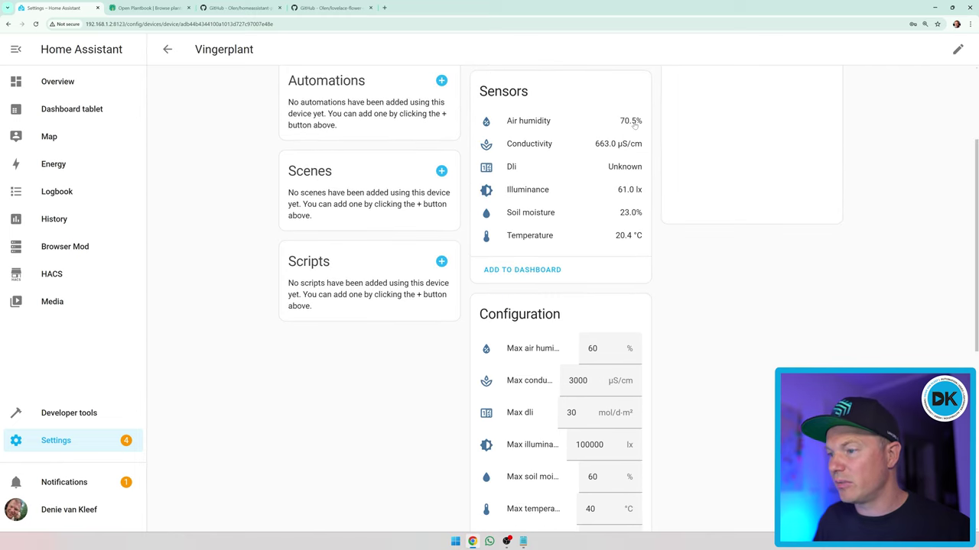
scroll(635, 124, down, 10)
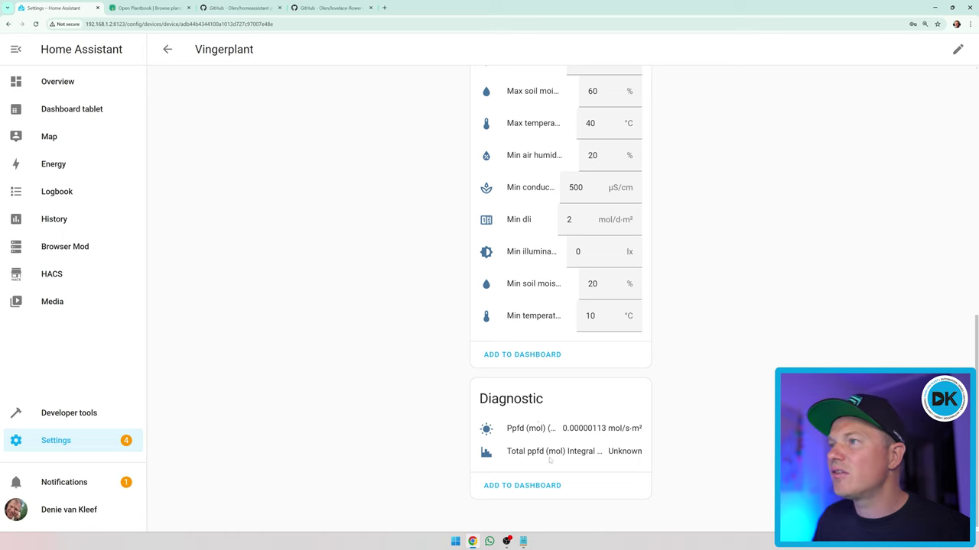
scroll(549, 460, up, 15)
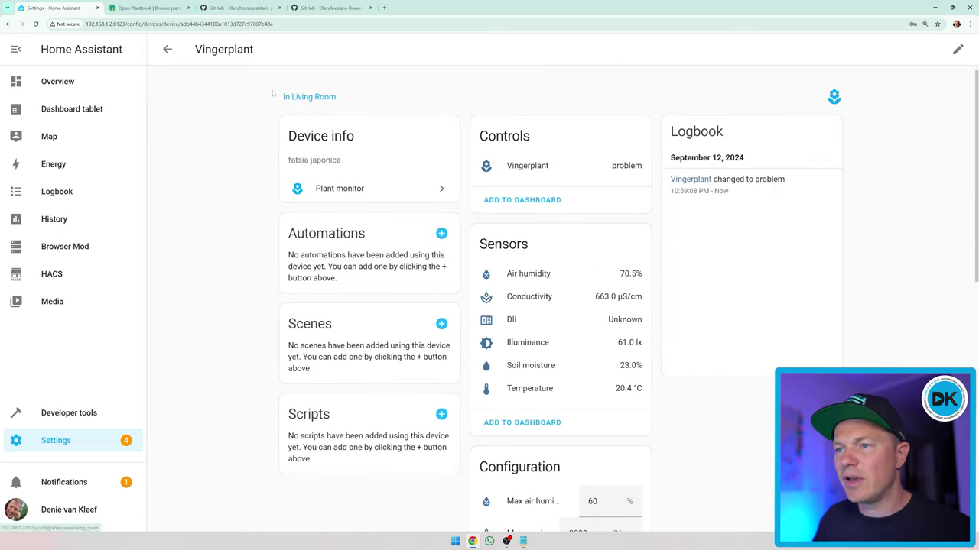
Start adding another Plant Monitor plant from the integrations overview, with pilea as both plant name and species.
click(167, 49)
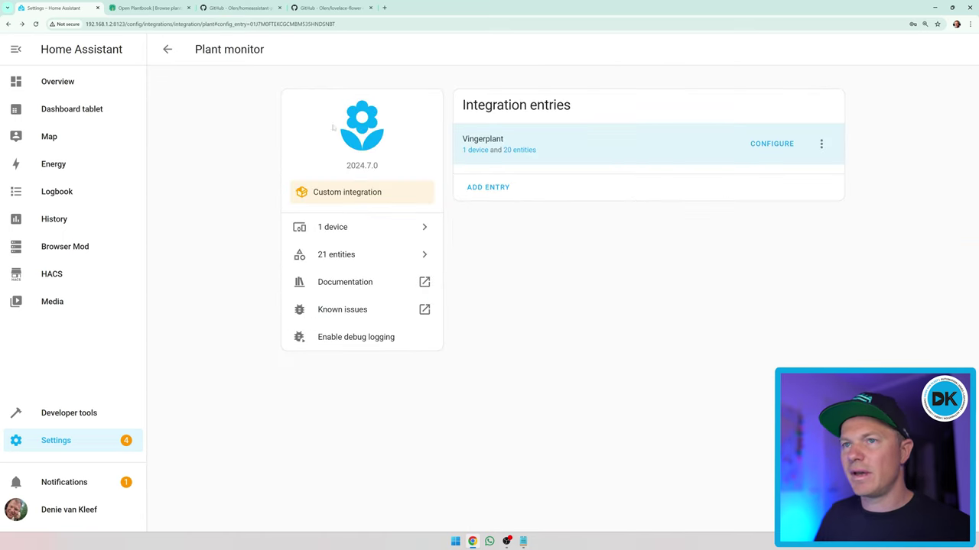
click(168, 49)
click(918, 512)
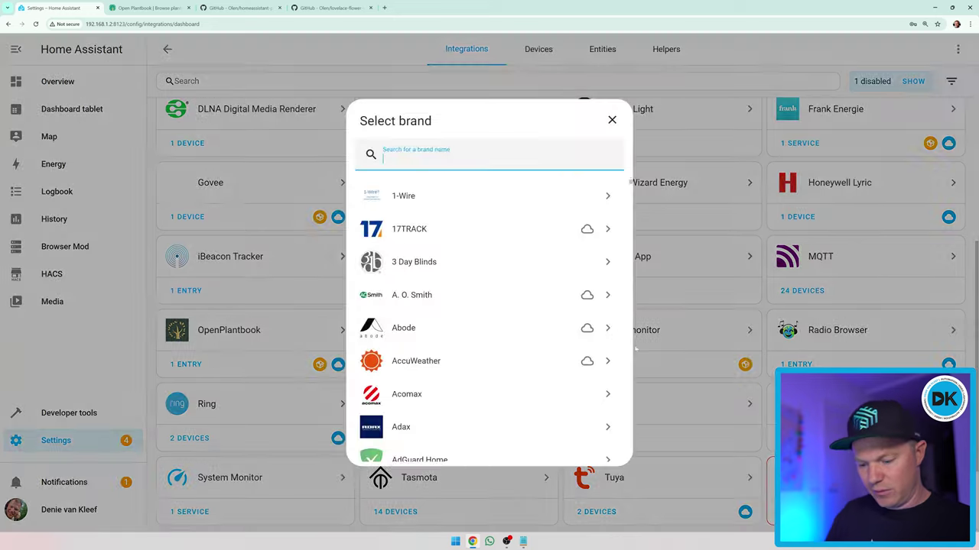
text(plabnt)
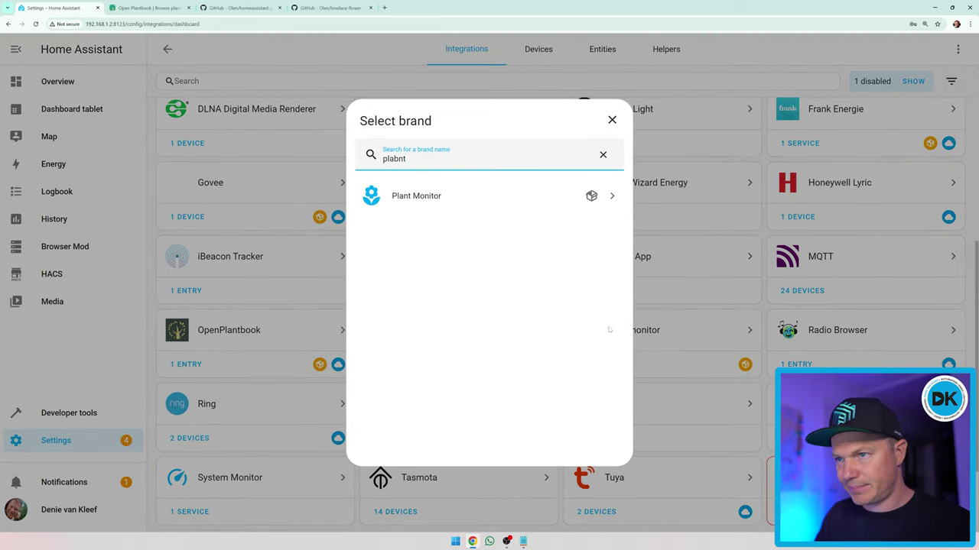
click(467, 196)
text(pilea)
click(395, 219)
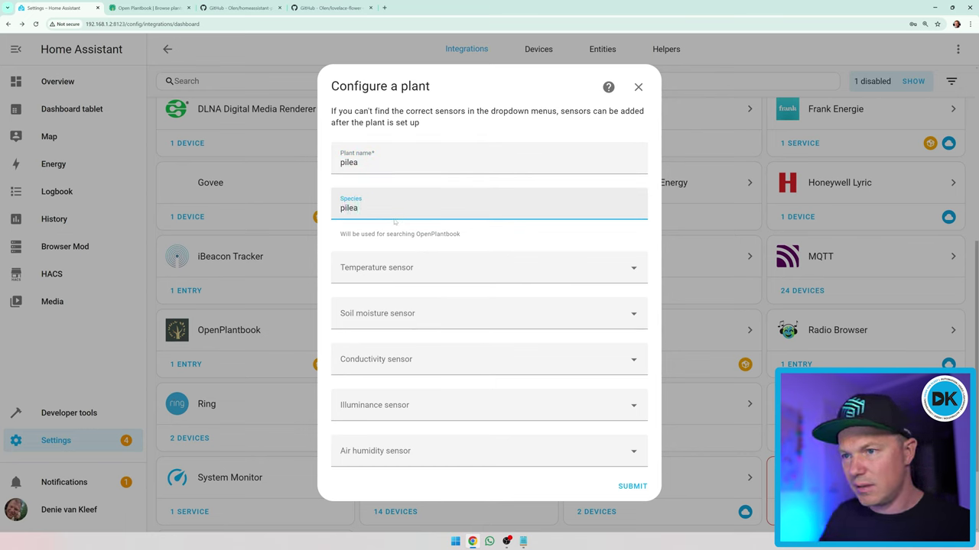
Assign the Plant bij umbrella lamp Temperature, Moisture, Conductivity and Illuminance sensors to the new plant.
click(442, 277)
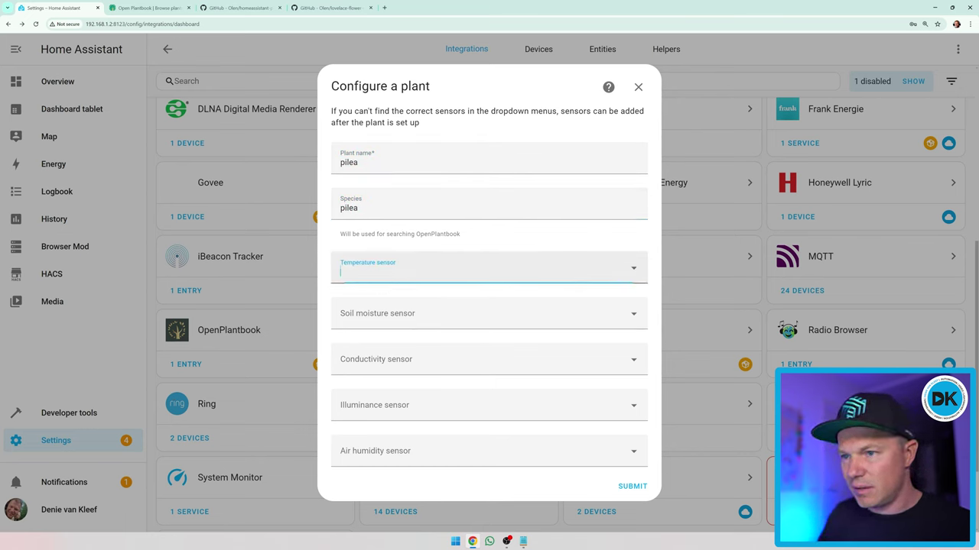
text(pil)
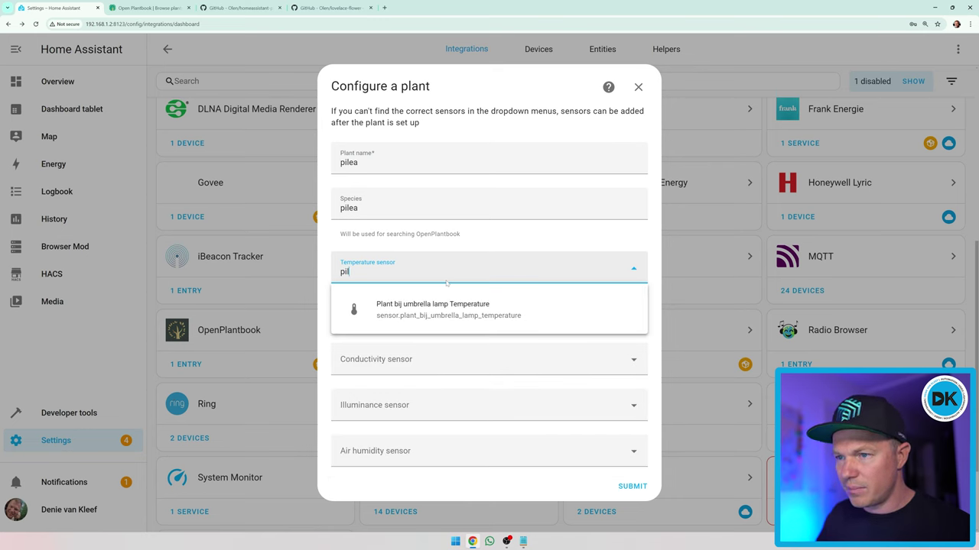
click(433, 309)
Change the plant name and species to calathea and submit the plant configuration.
double_click(349, 162)
text(ca)
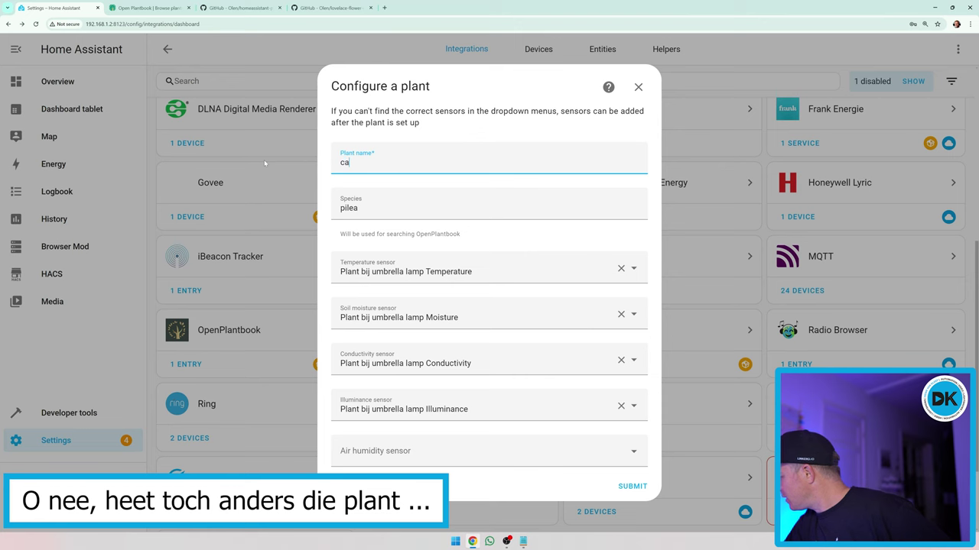
text(lathea)
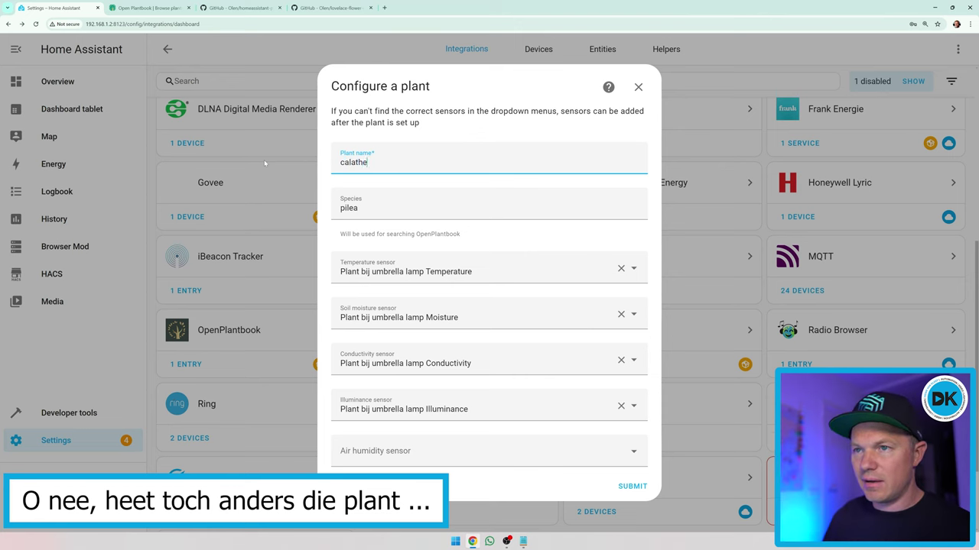
key(ctrl+a)
key(ctrl+c)
key(Tab)
key(ctrl+v)
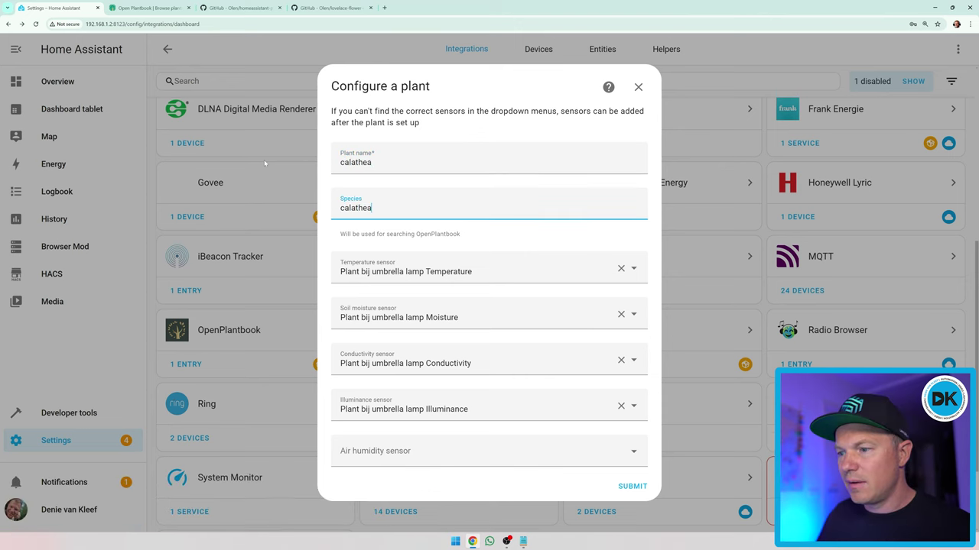
key(Return)
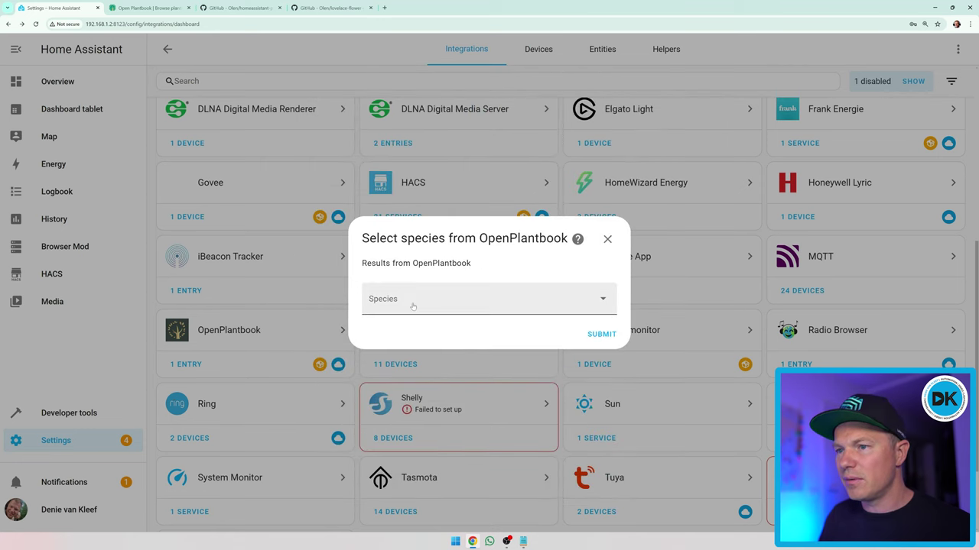
Choose Calathea makoyana from the OpenPlantbook species results and submit the choice.
click(413, 306)
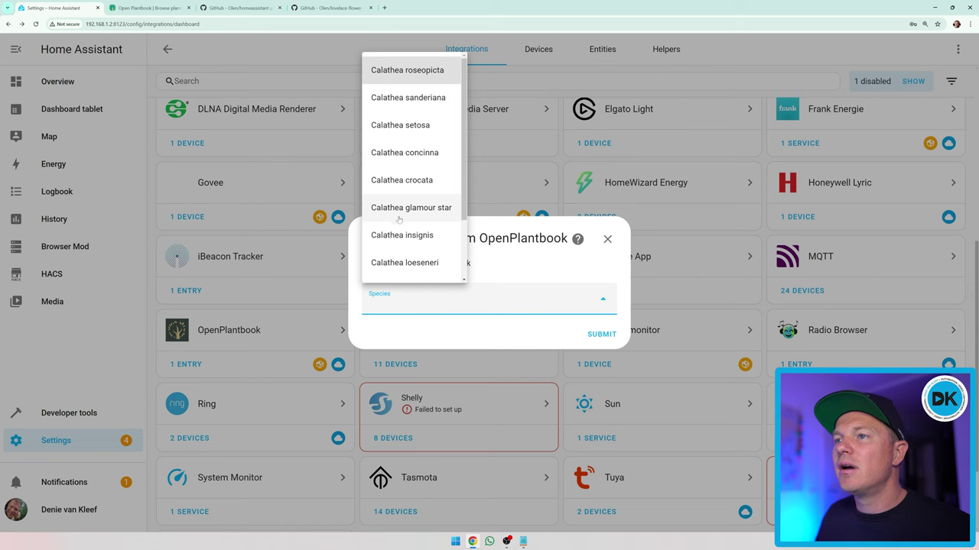
scroll(404, 165, down, 1)
scroll(404, 165, down, 1)
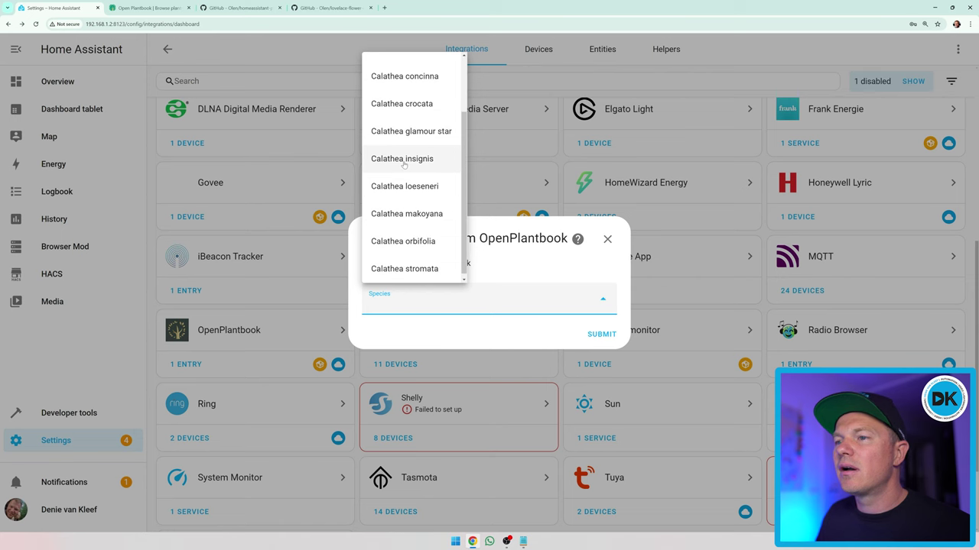
click(409, 214)
click(601, 335)
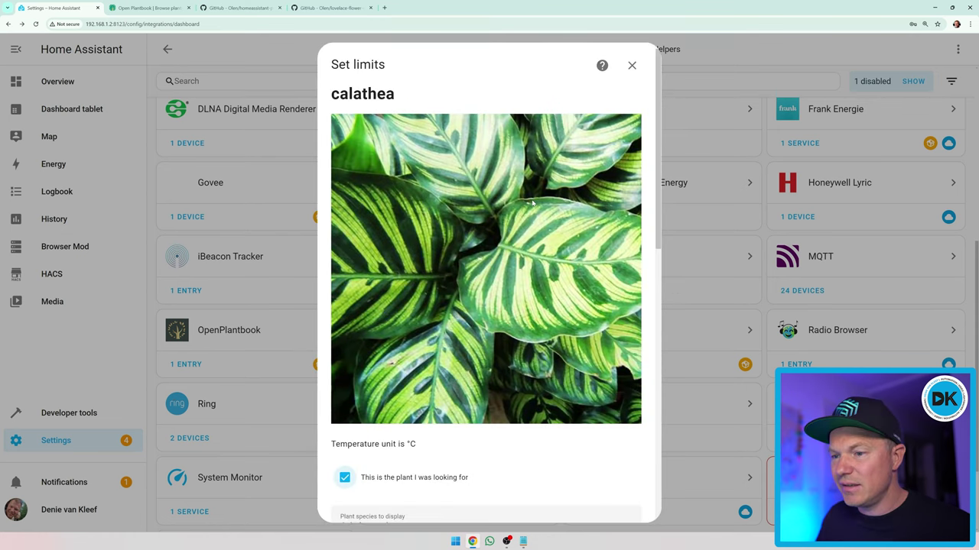
Review the Calathea makoyana photo and OpenPlantbook limits, and submit them for the calathea.
scroll(441, 265, down, 1)
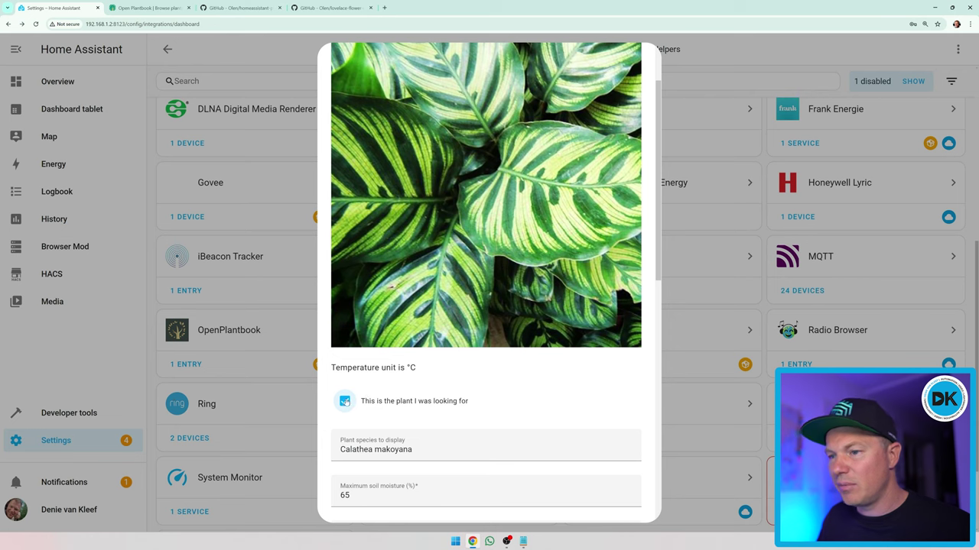
scroll(397, 407, down, 4)
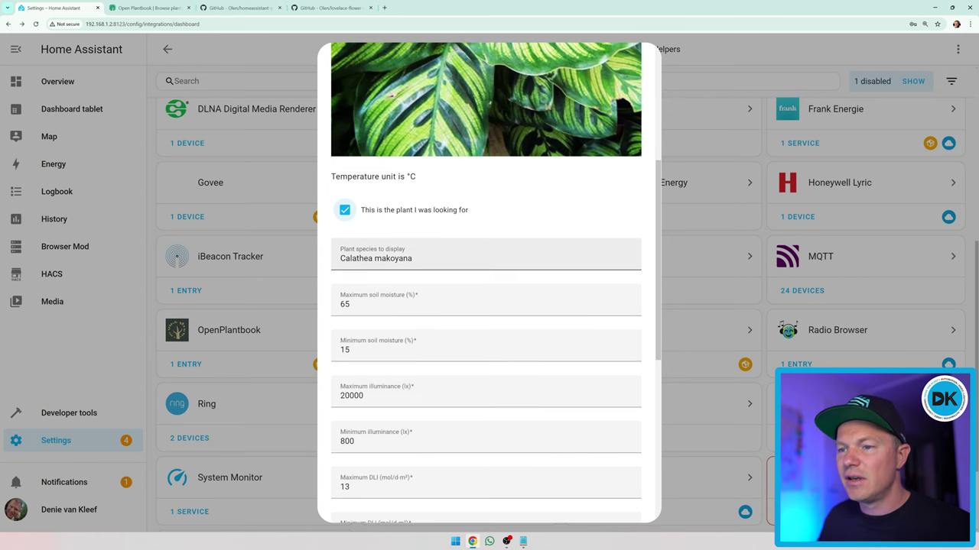
scroll(374, 315, down, 4)
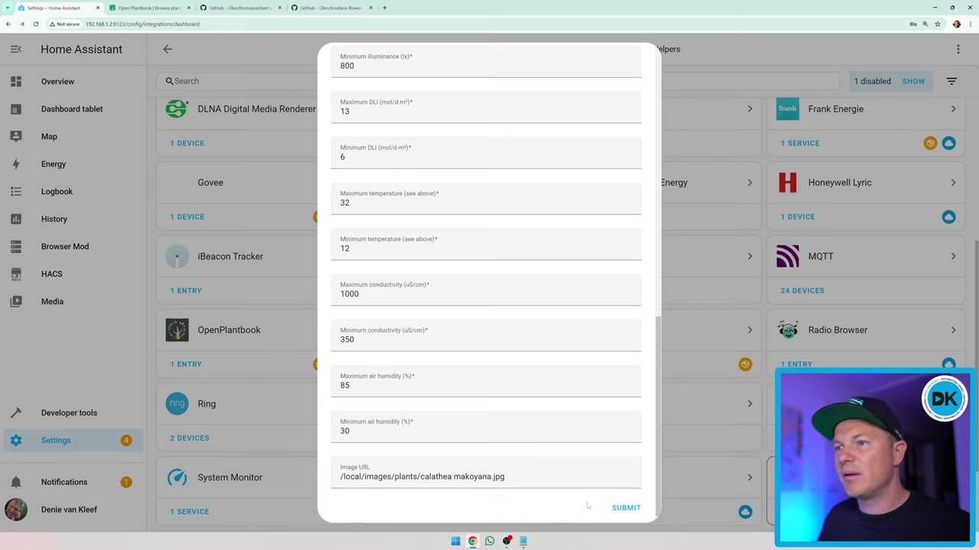
click(621, 508)
Assign the calathea to the Living Room area and finish its setup.
click(401, 319)
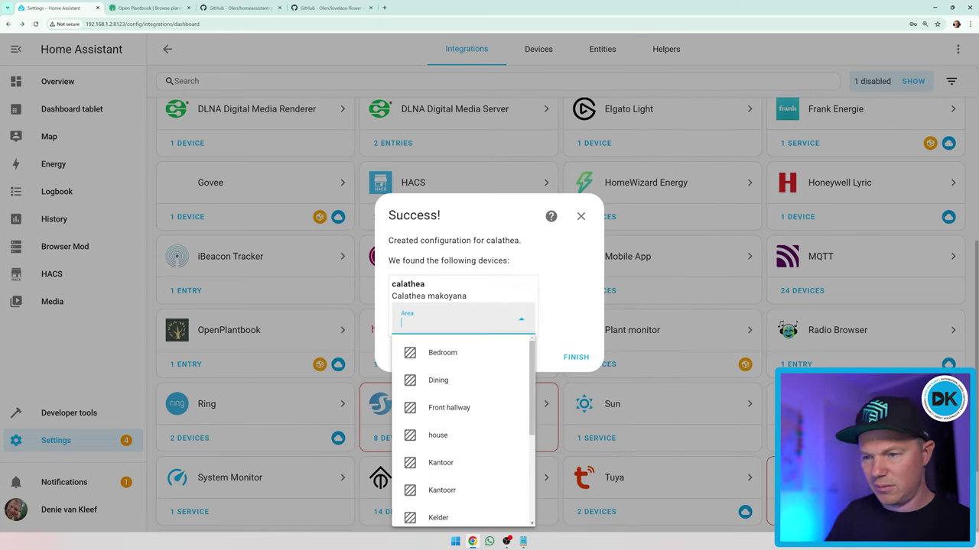
text(liv)
click(447, 352)
click(576, 357)
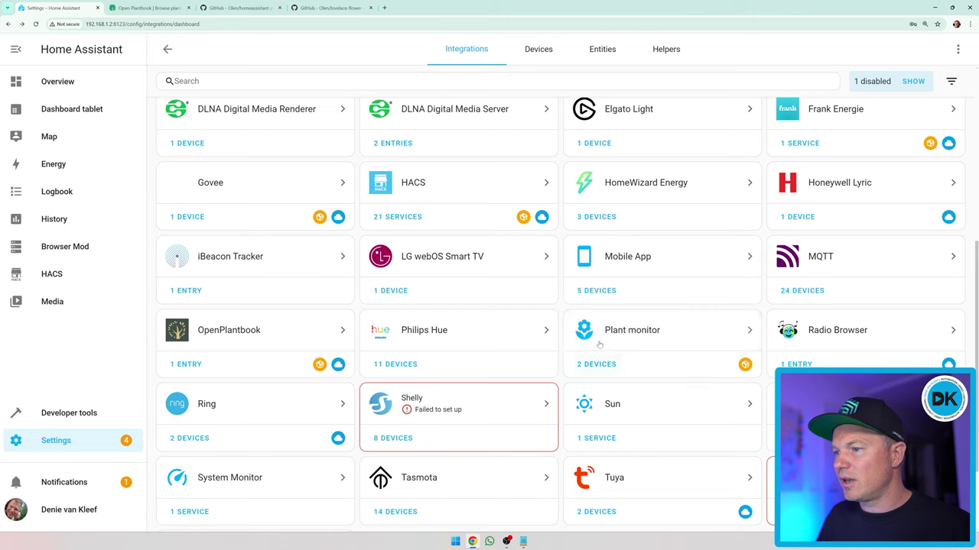
Open the calathea device from the Plant Monitor devices, examine its sensors and controls, and return to the device list.
click(595, 365)
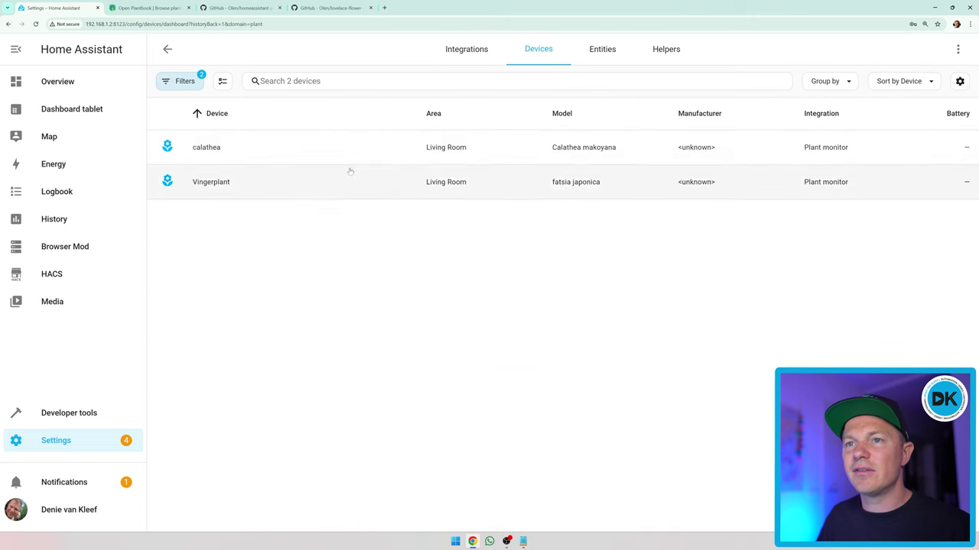
click(205, 153)
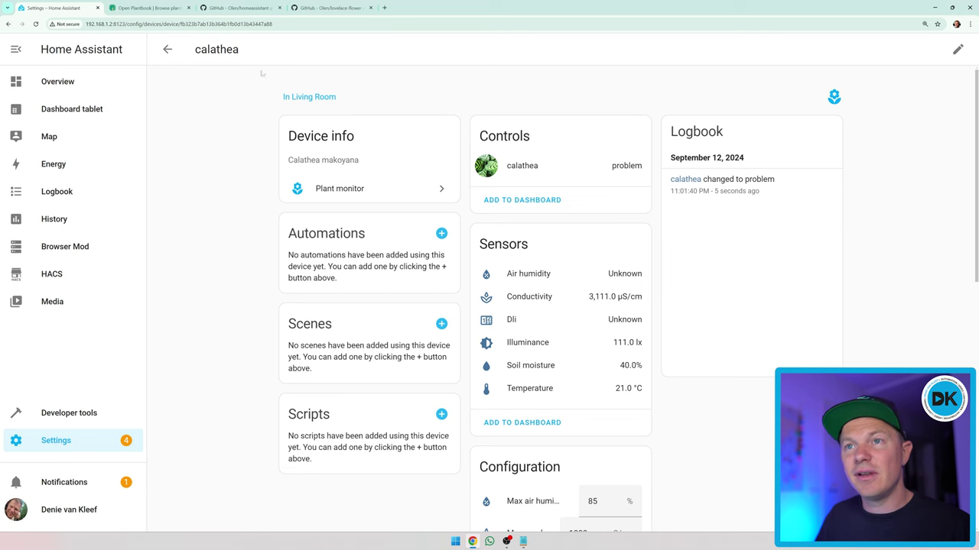
double_click(216, 49)
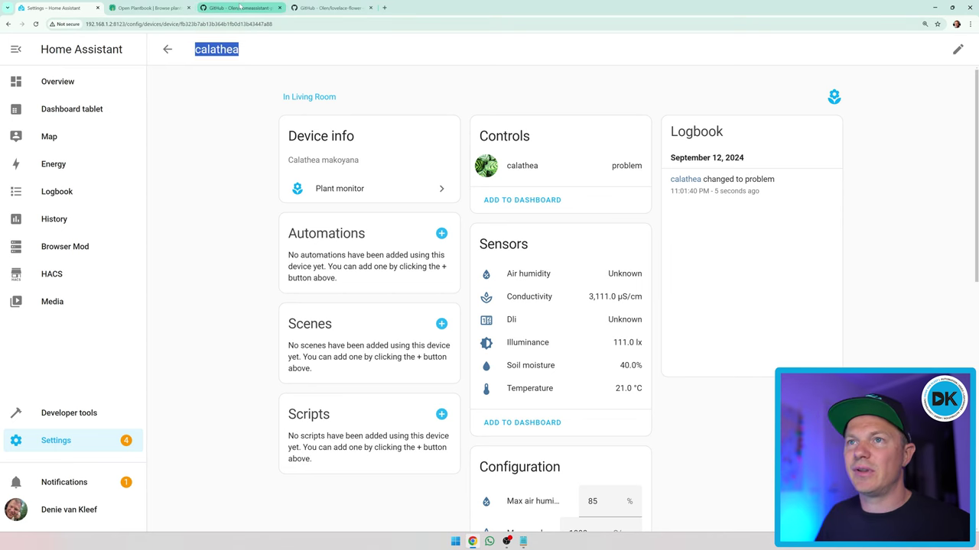
click(239, 9)
click(54, 7)
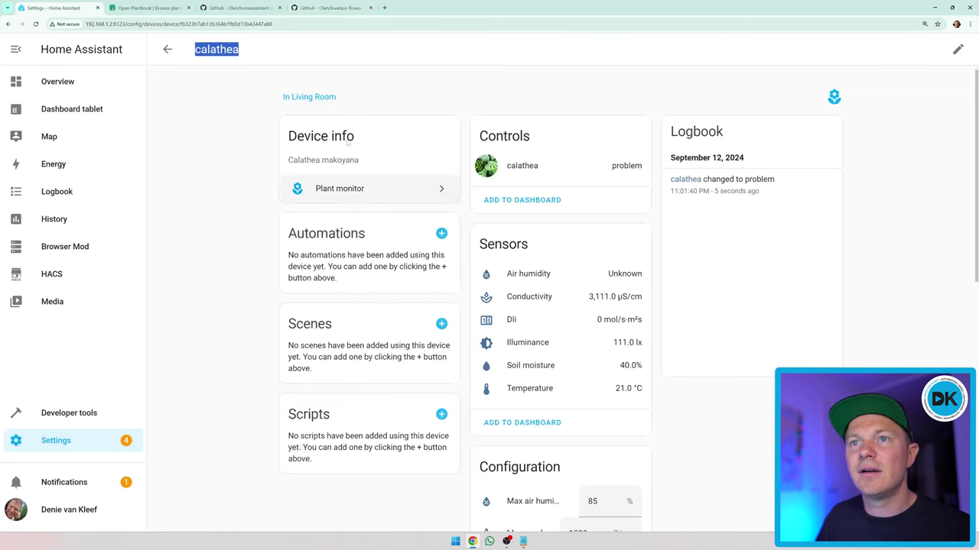
click(168, 49)
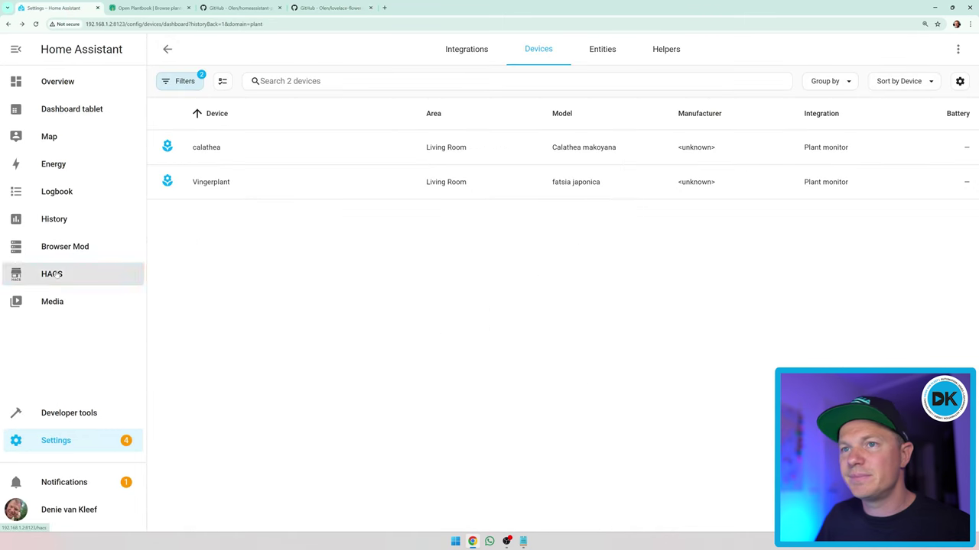
click(52, 273)
click(957, 49)
click(902, 164)
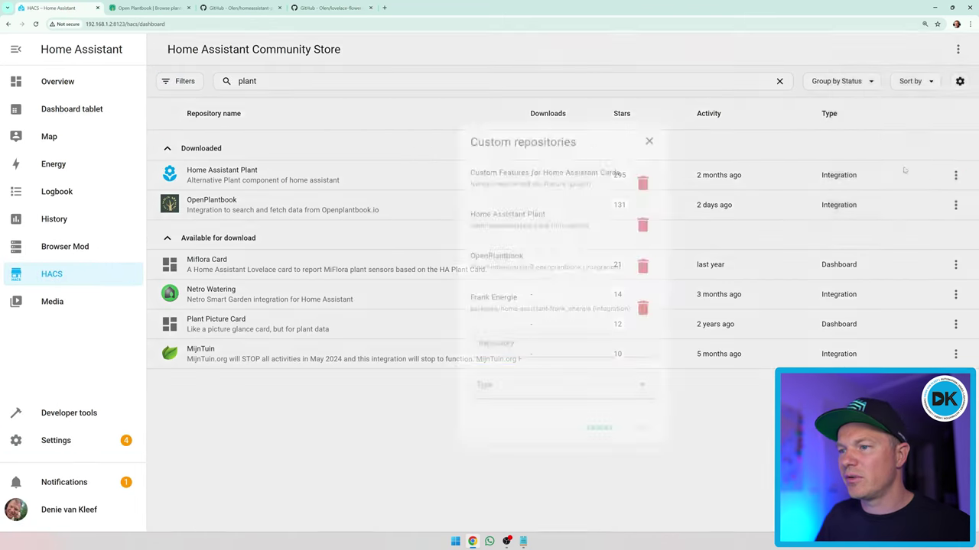
text(https://github.com/Olen/lovelace-flower-card)
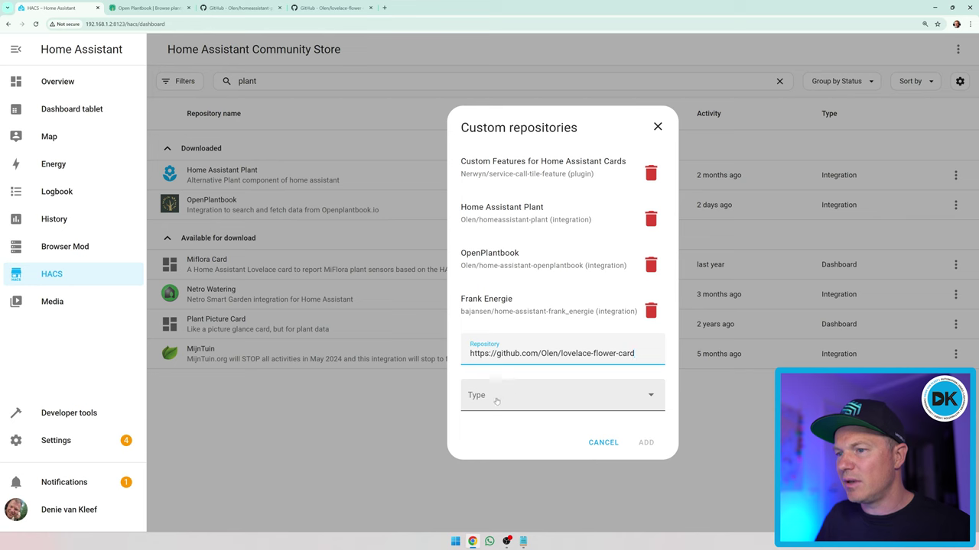
click(481, 395)
click(493, 362)
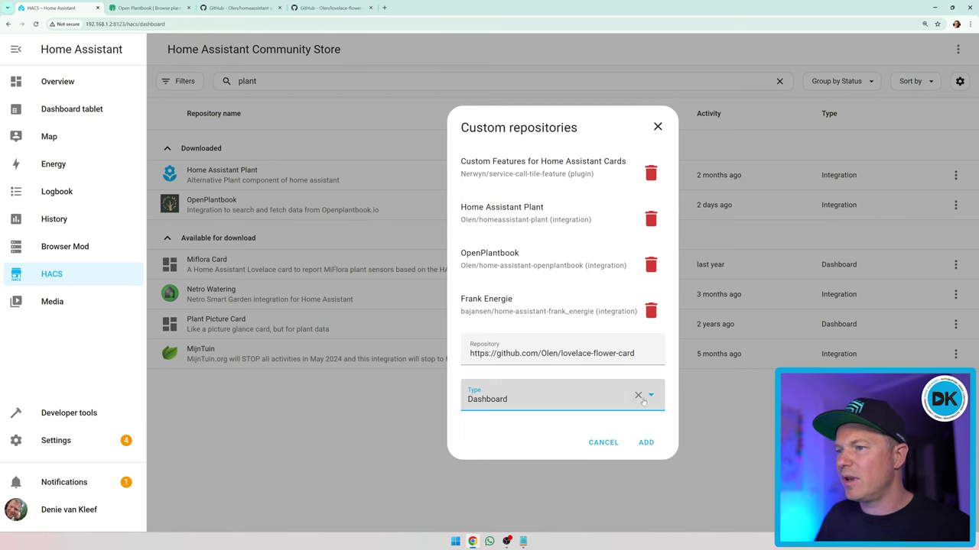
click(644, 444)
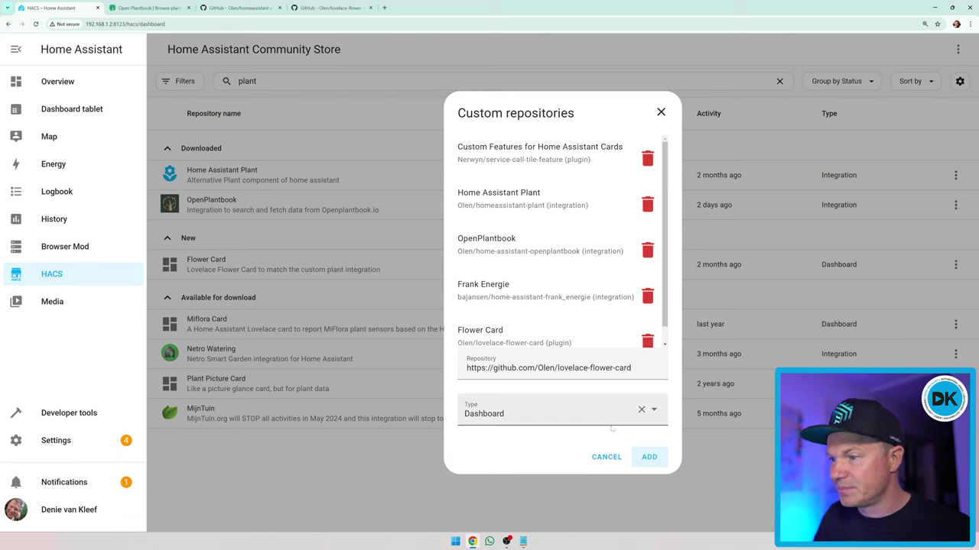
click(661, 112)
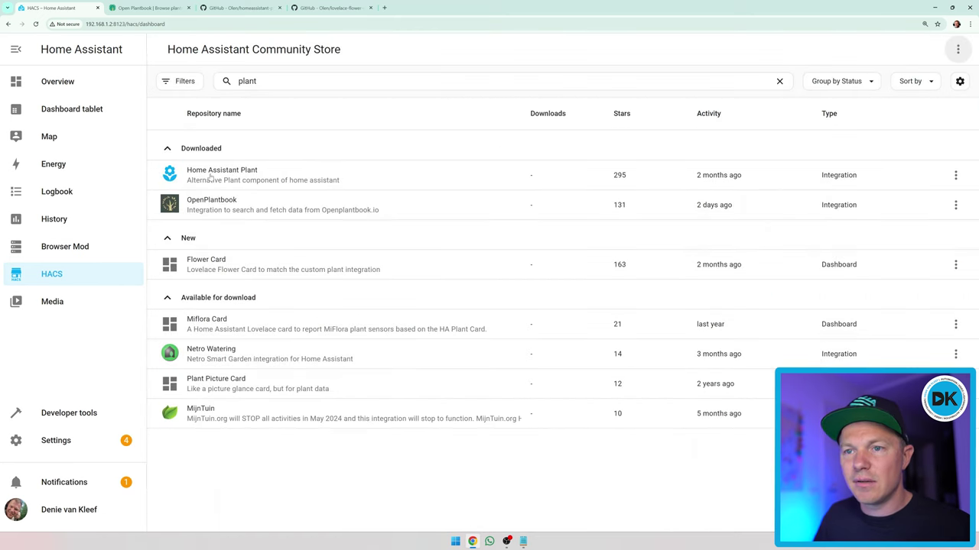